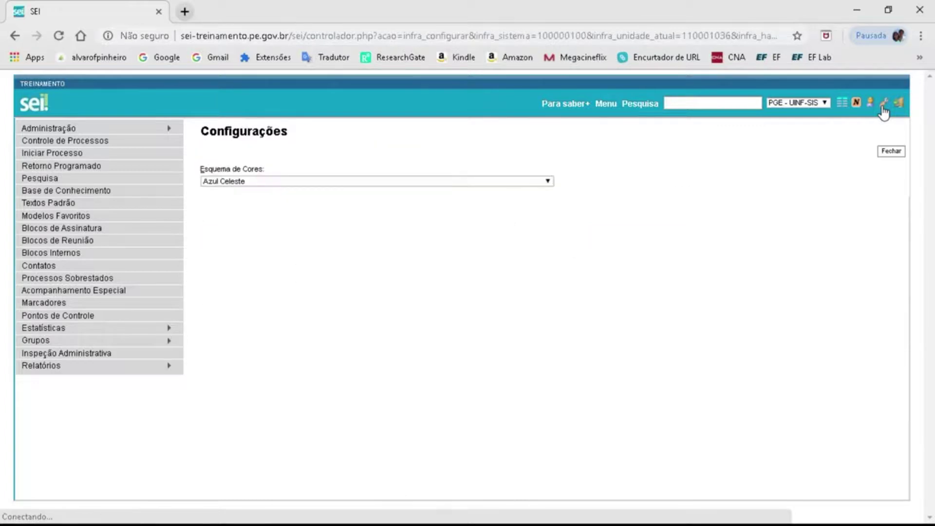
- Try the Verde Limão colour scheme and set the system's colour scheme to Vermelho
{"action": "left_click", "coordinate": [298, 181]}
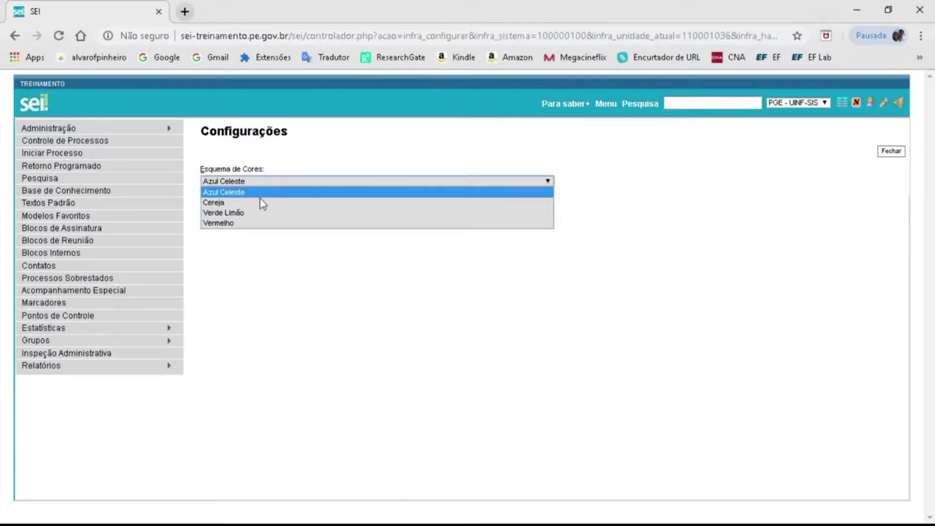
{"action": "left_click", "coordinate": [240, 214]}
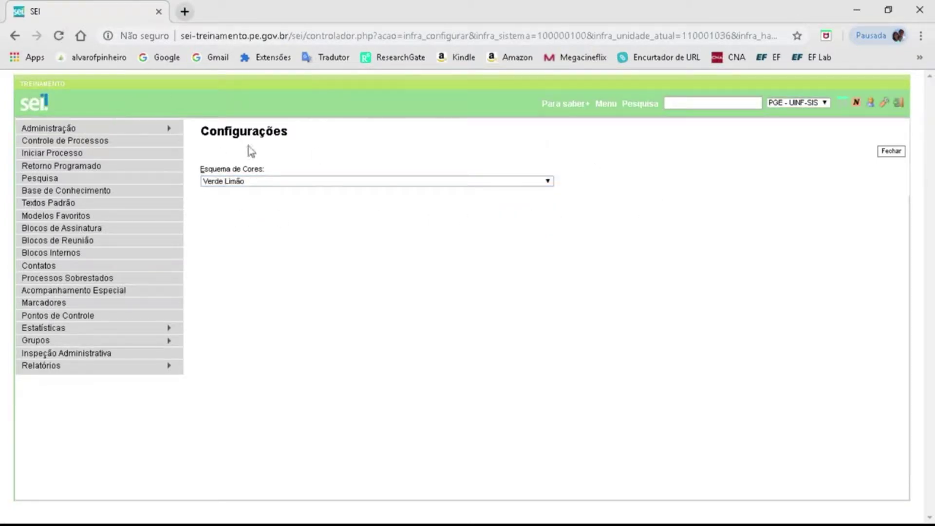
{"action": "left_click", "coordinate": [884, 106]}
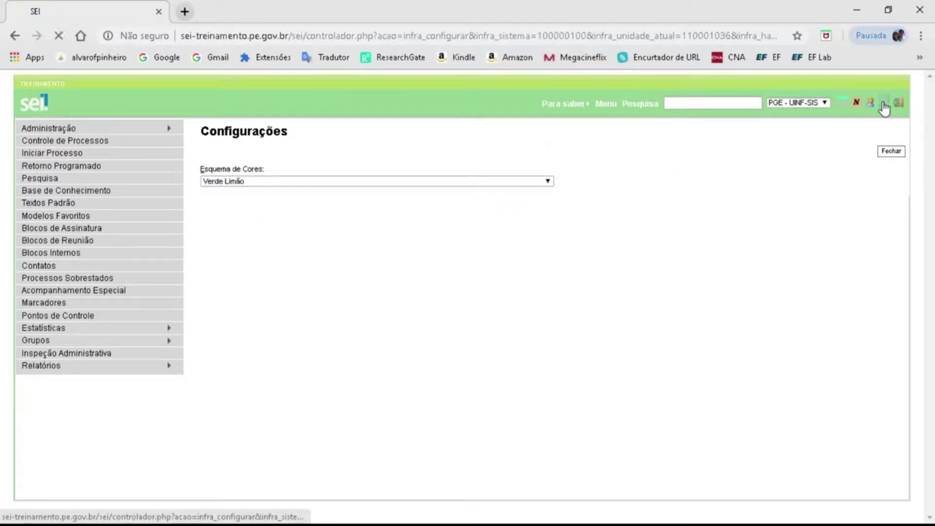
{"action": "left_click", "coordinate": [476, 184]}
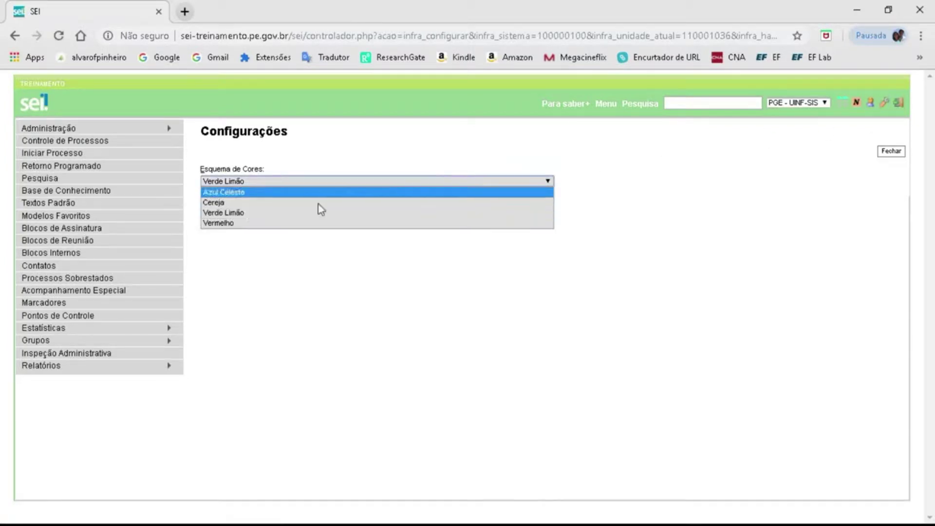
{"action": "left_click", "coordinate": [232, 225]}
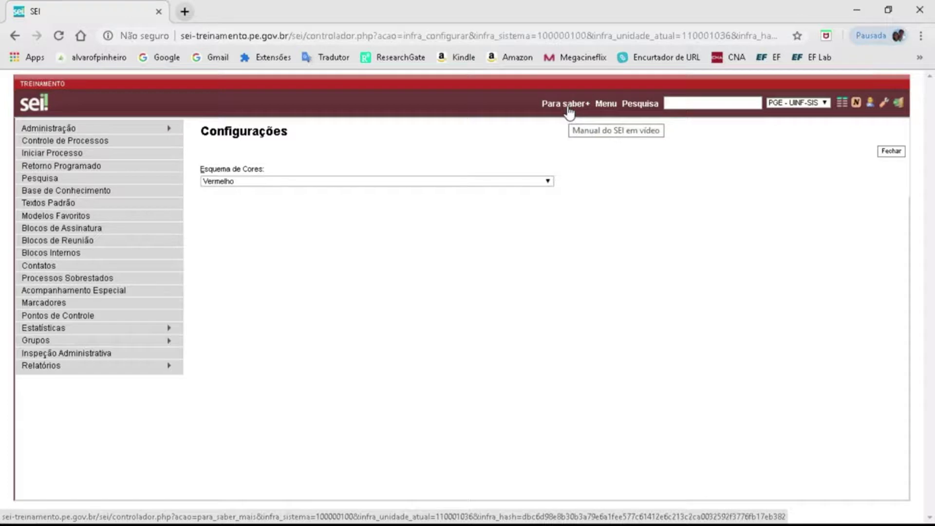
- Open the Para saber+ video index, and hide and redisplay the main menu
{"action": "left_click", "coordinate": [568, 110]}
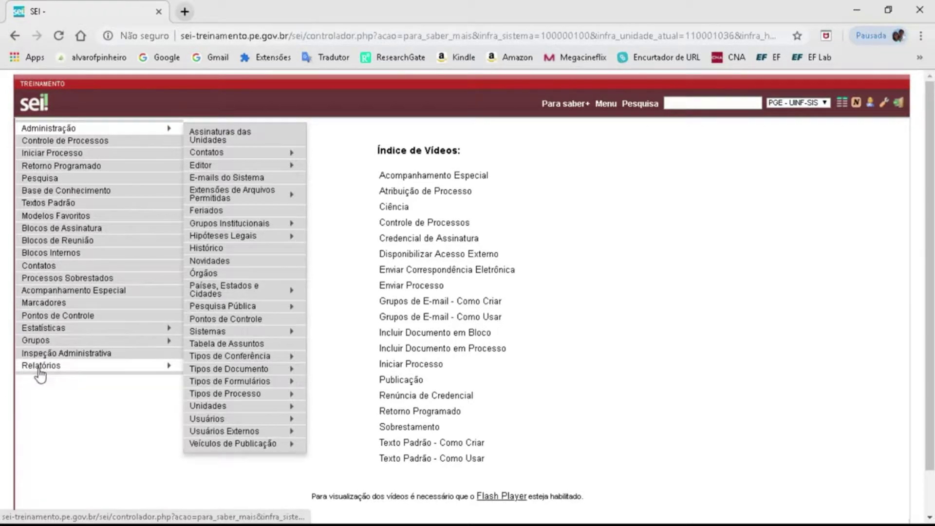
{"action": "left_click", "coordinate": [608, 104]}
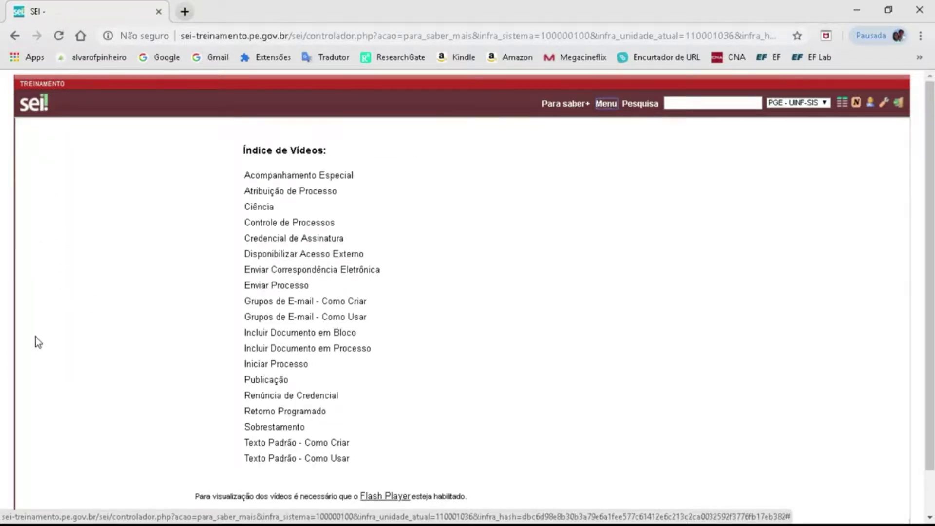
{"action": "left_click", "coordinate": [606, 104]}
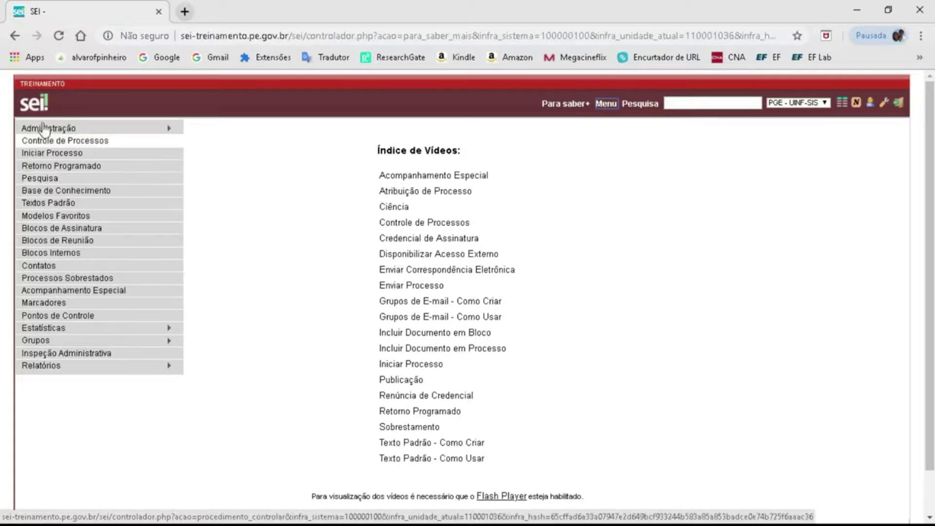
- Open the full search form with an empty quick search and return to Controle de Processos
{"action": "left_click", "coordinate": [716, 102]}
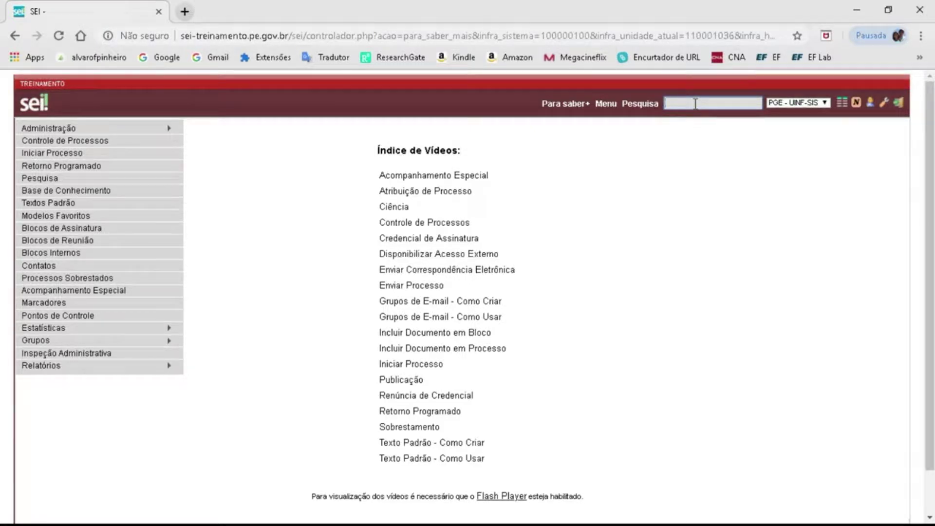
{"action": "key", "text": "Return"}
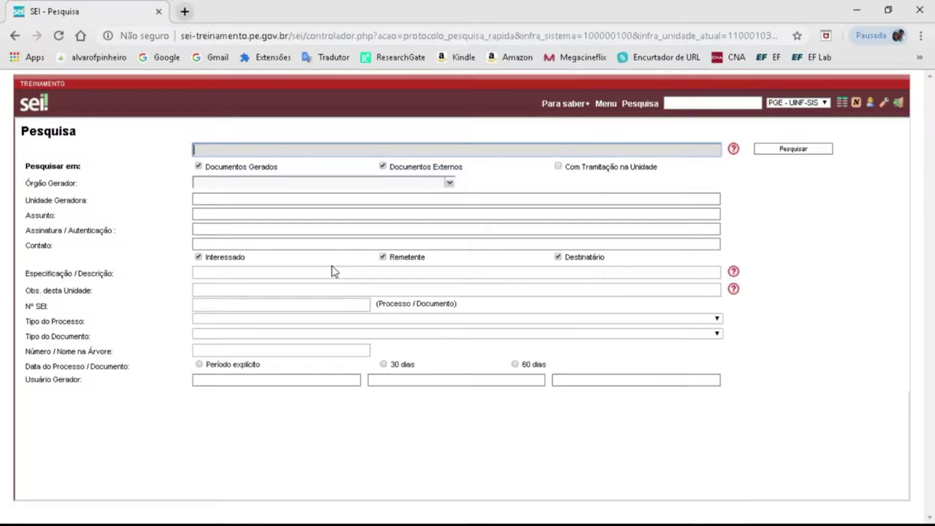
{"action": "left_click", "coordinate": [842, 105]}
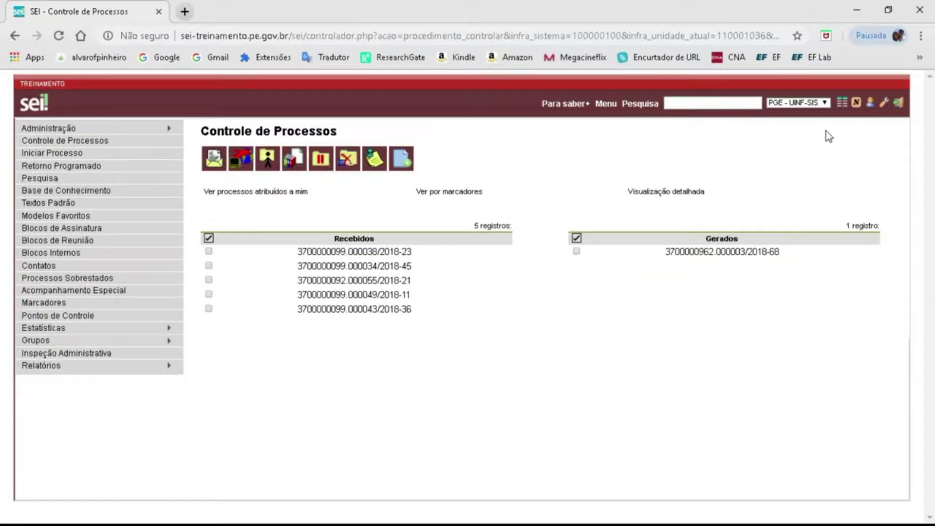
{"action": "left_click", "coordinate": [704, 103]}
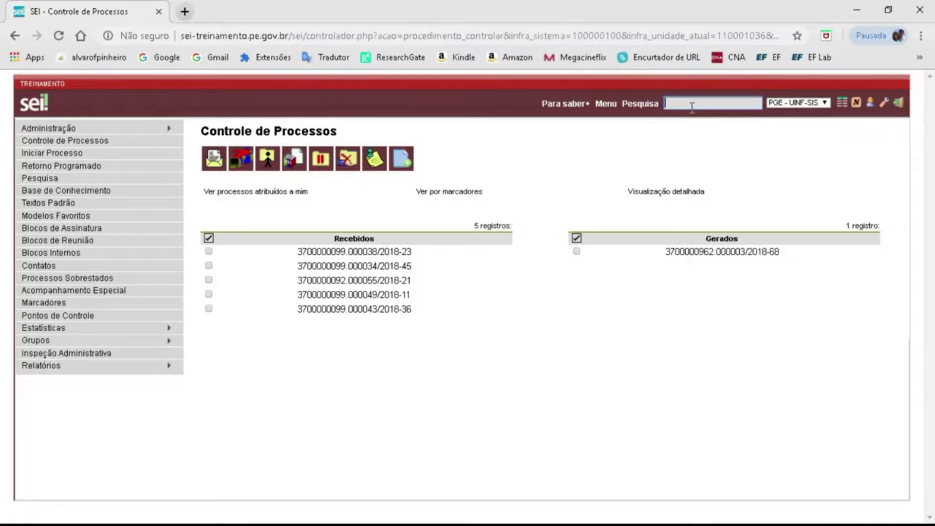
- View the available units keeping PGE - UINF-SIS selected, and open and close the Novidades page
{"action": "left_click", "coordinate": [826, 108]}
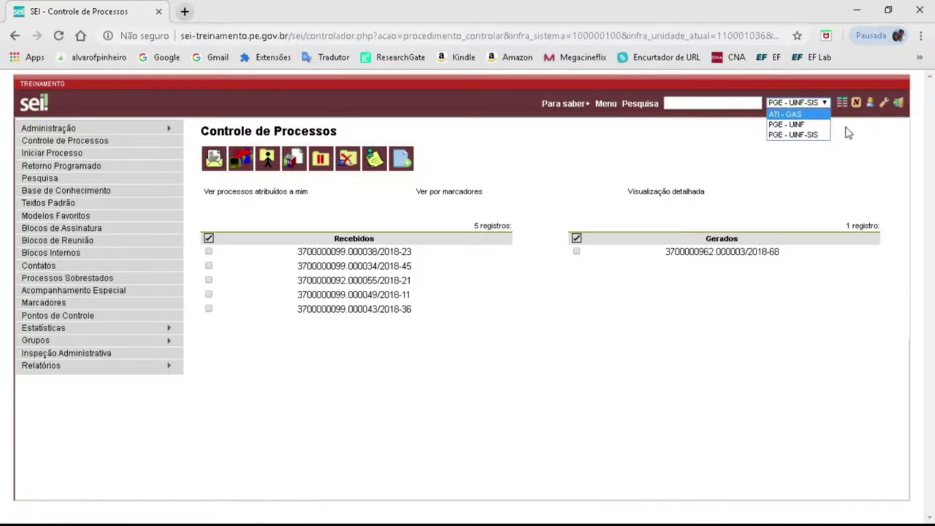
{"action": "left_click", "coordinate": [794, 134]}
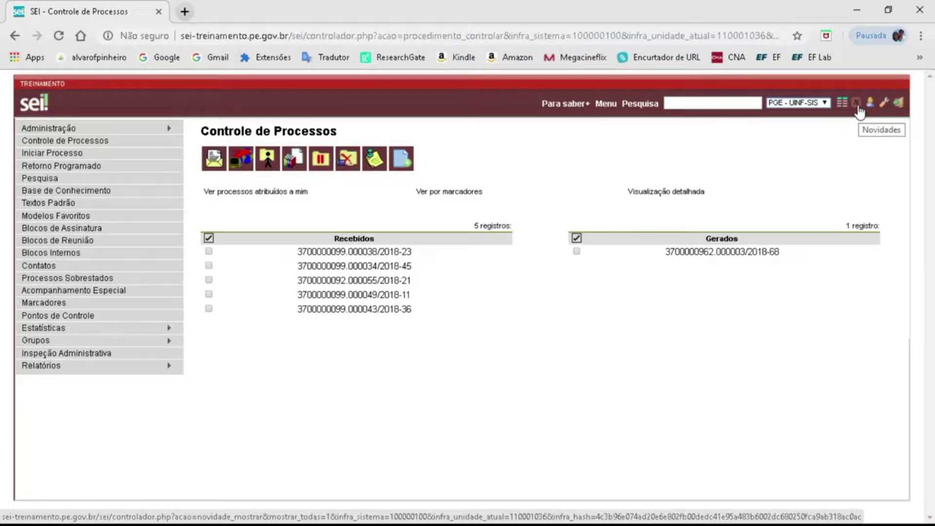
{"action": "left_click", "coordinate": [857, 105]}
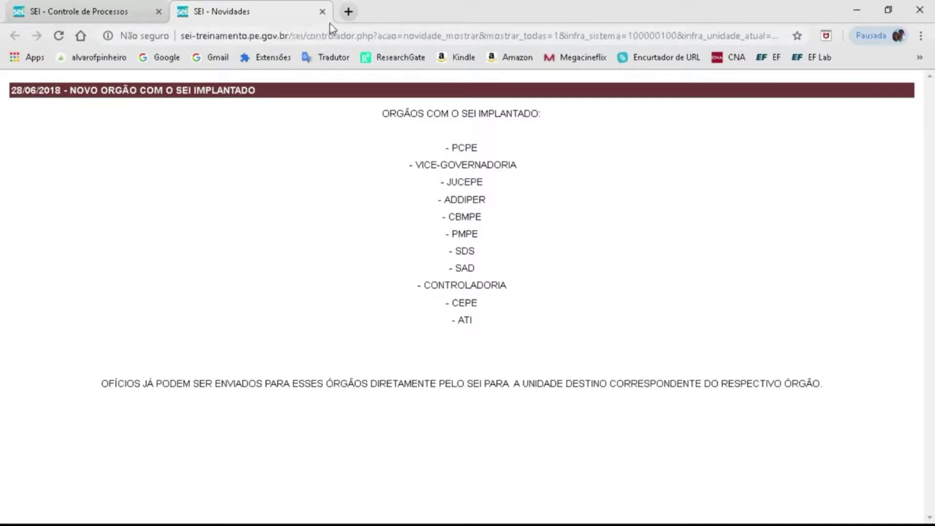
{"action": "left_click", "coordinate": [322, 12]}
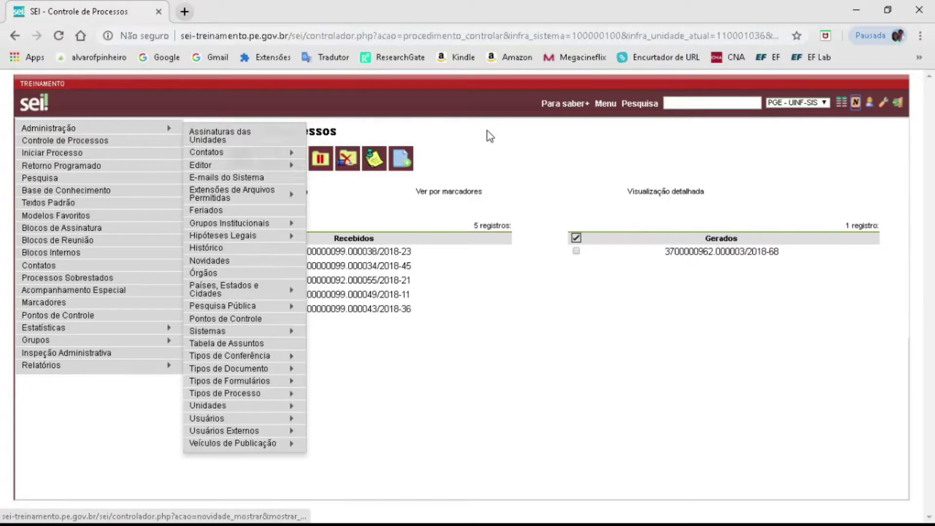
- Look over the main menu's options and submenus, and reload Controle de Processos
{"action": "mouse_move", "coordinate": [114, 132]}
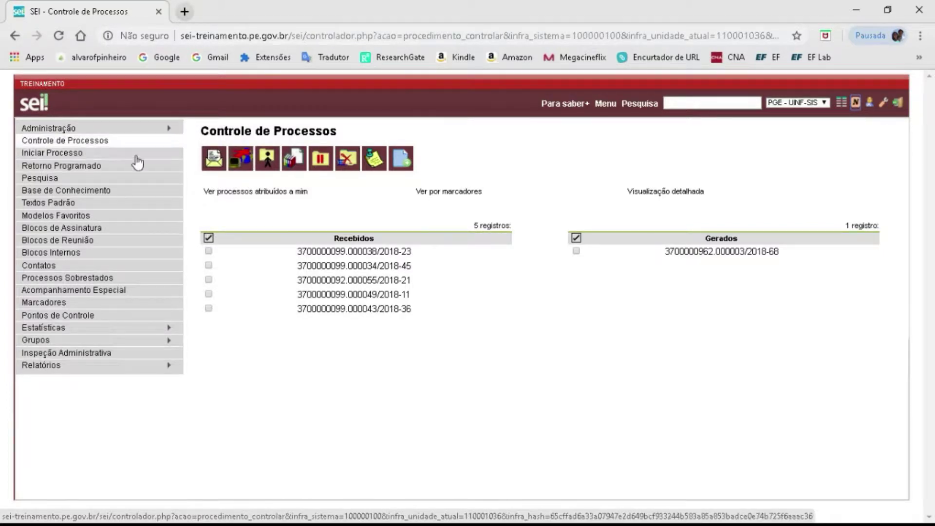
{"action": "left_click", "coordinate": [844, 107]}
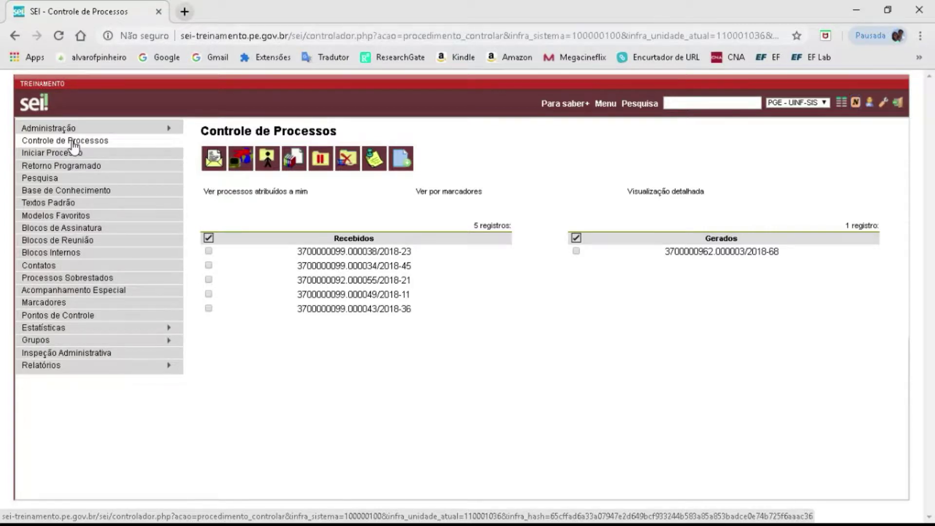
{"action": "left_click", "coordinate": [73, 143]}
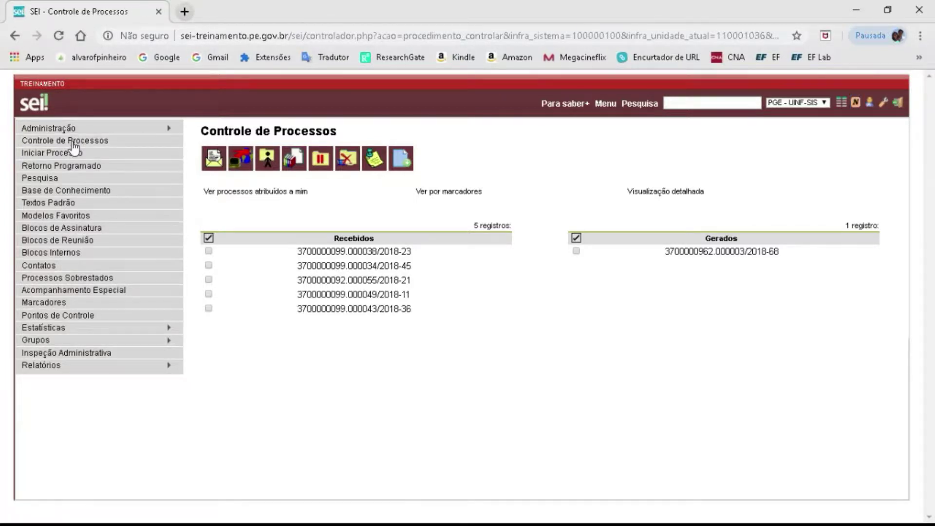
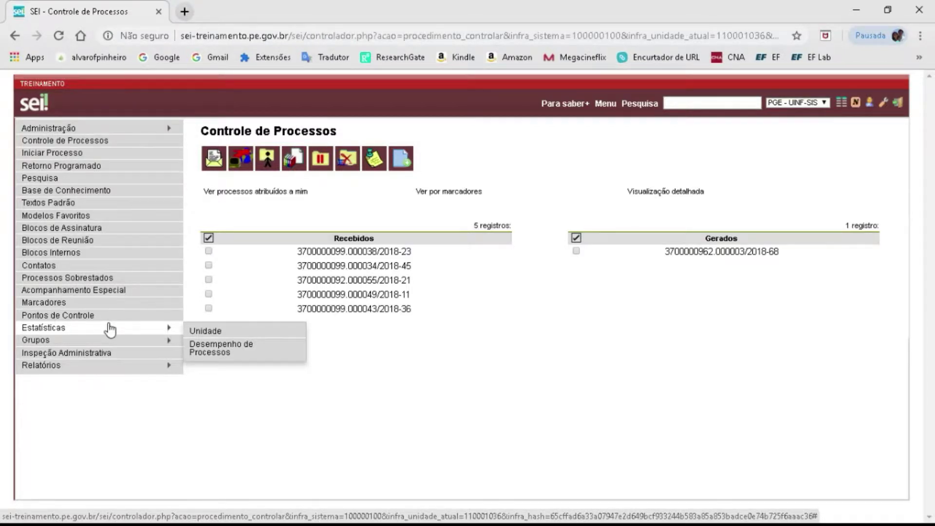
{"action": "mouse_move", "coordinate": [118, 344]}
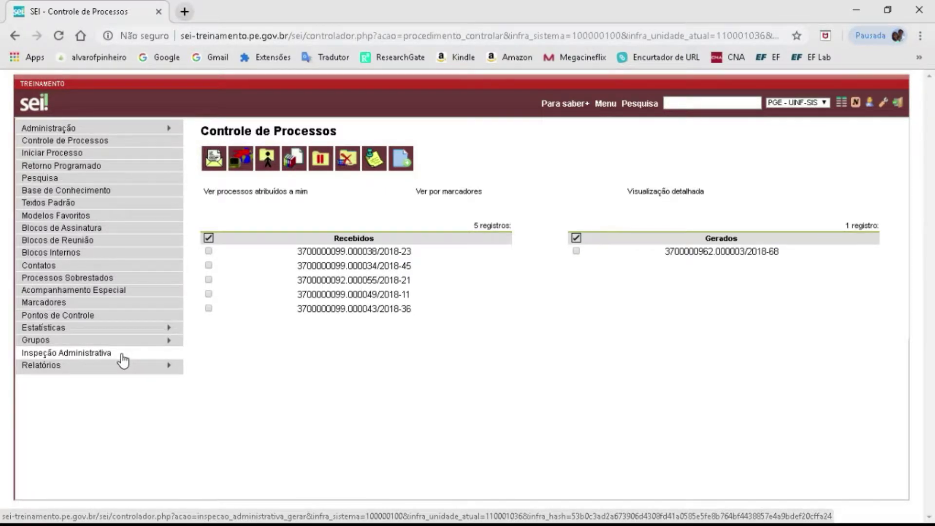
{"action": "mouse_move", "coordinate": [130, 370]}
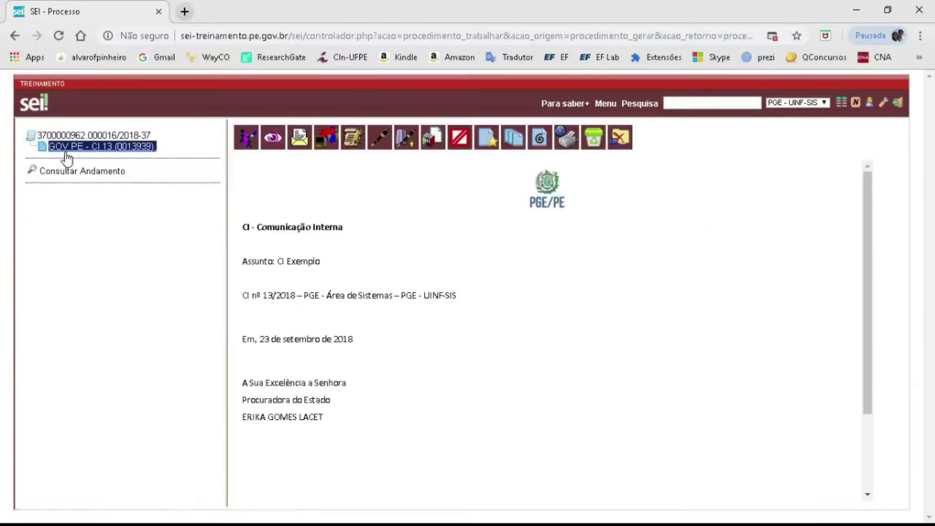
- Compare the actions available for the process with those for its GOV PE - CI 13 document
{"action": "left_click", "coordinate": [146, 136]}
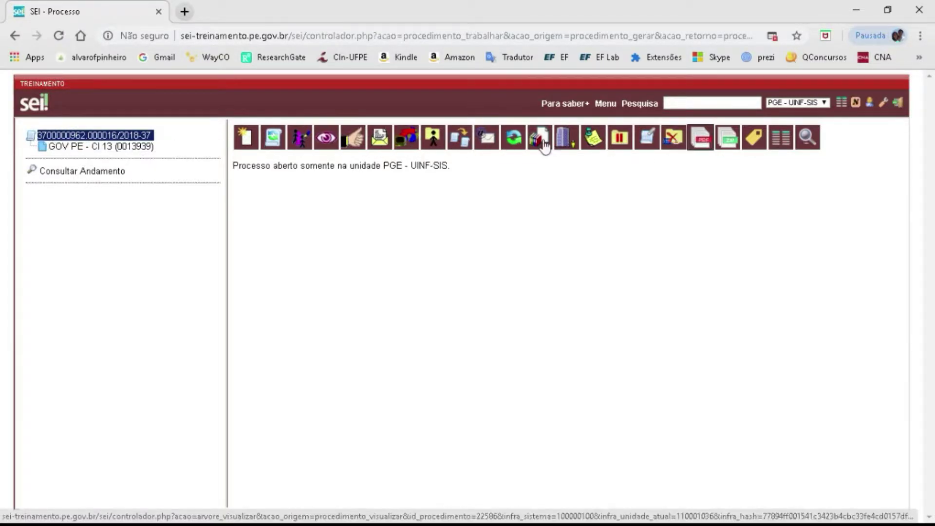
{"action": "left_click", "coordinate": [125, 148]}
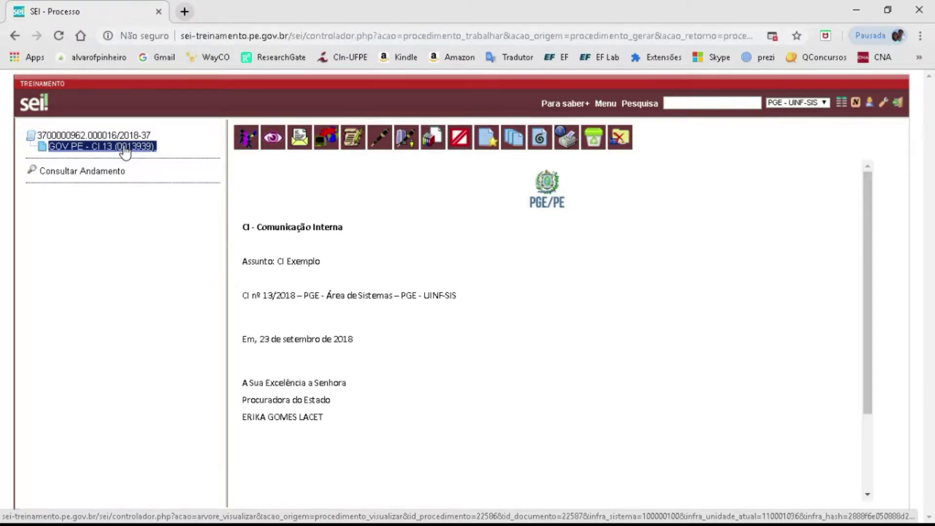
{"action": "left_click", "coordinate": [127, 140]}
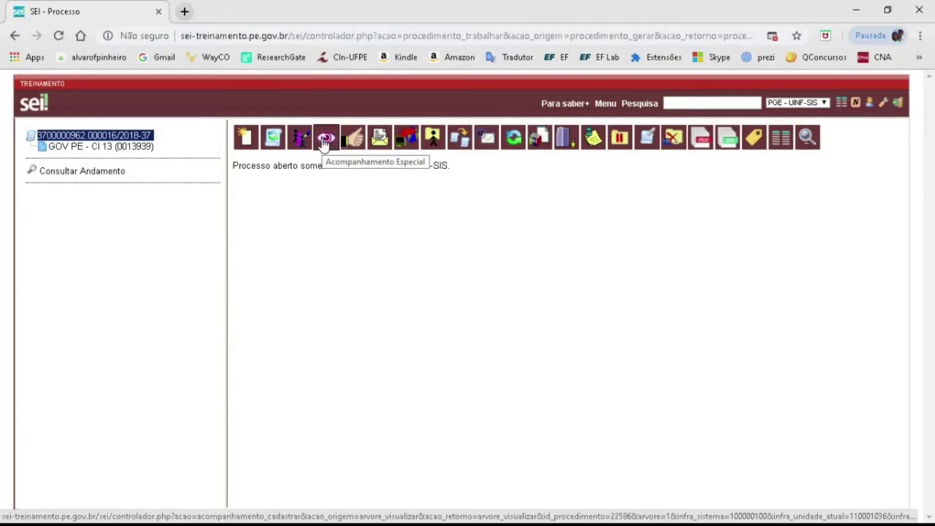
- Show and hide the main menu beside the open process, and activate the quick search field
{"action": "left_click", "coordinate": [704, 102]}
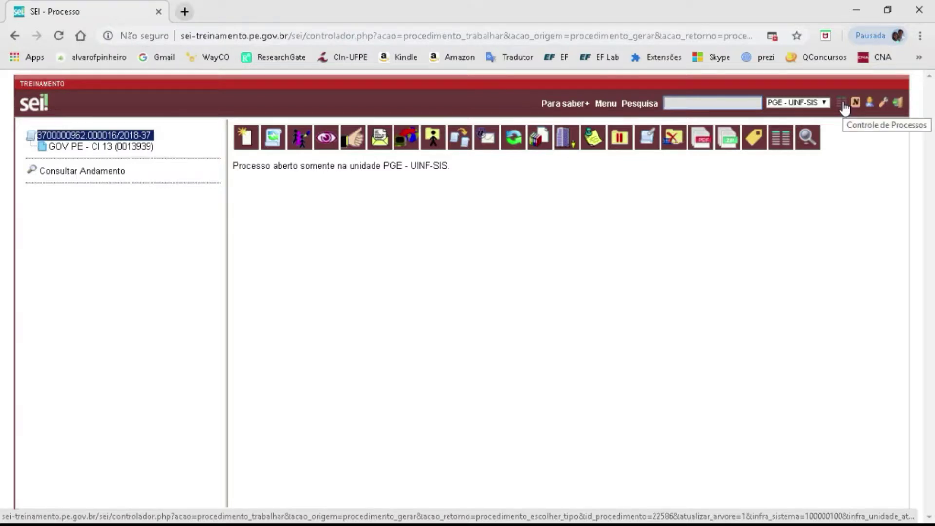
{"action": "left_click", "coordinate": [605, 105]}
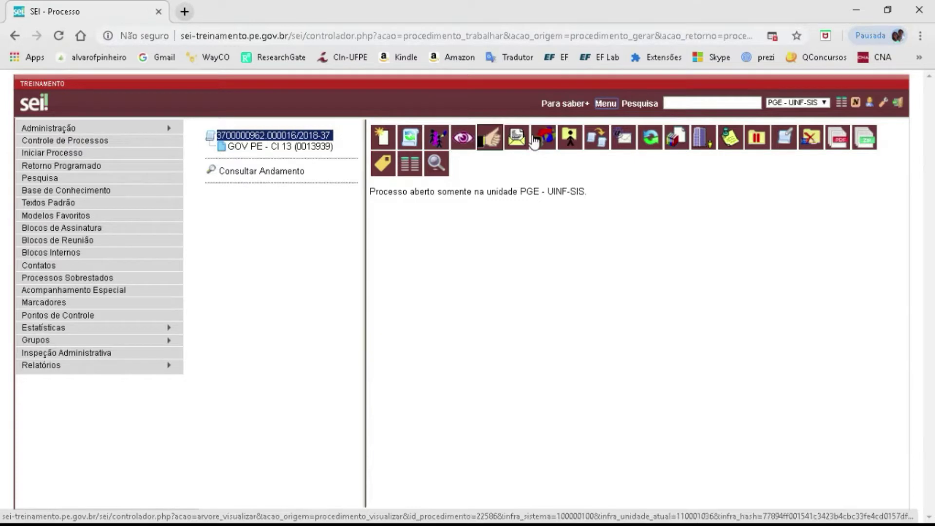
{"action": "left_click", "coordinate": [605, 104]}
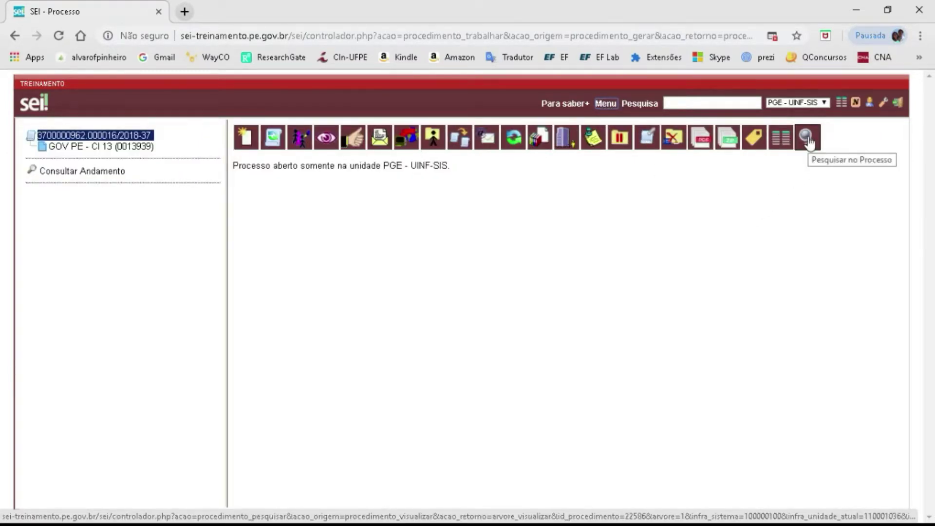
{"action": "left_click", "coordinate": [685, 103]}
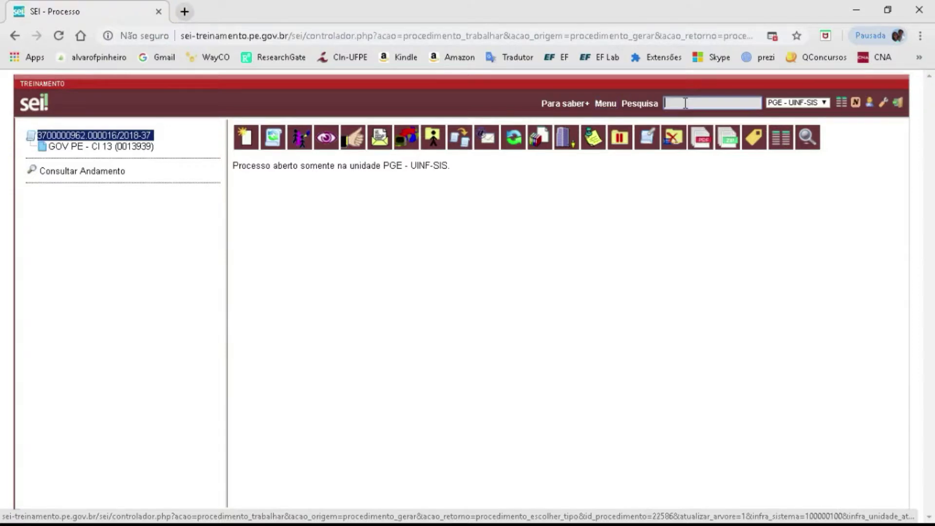
- Return to Controle de Processos, hide the main menu, and reload the page to restore it
{"action": "left_click", "coordinate": [842, 103]}
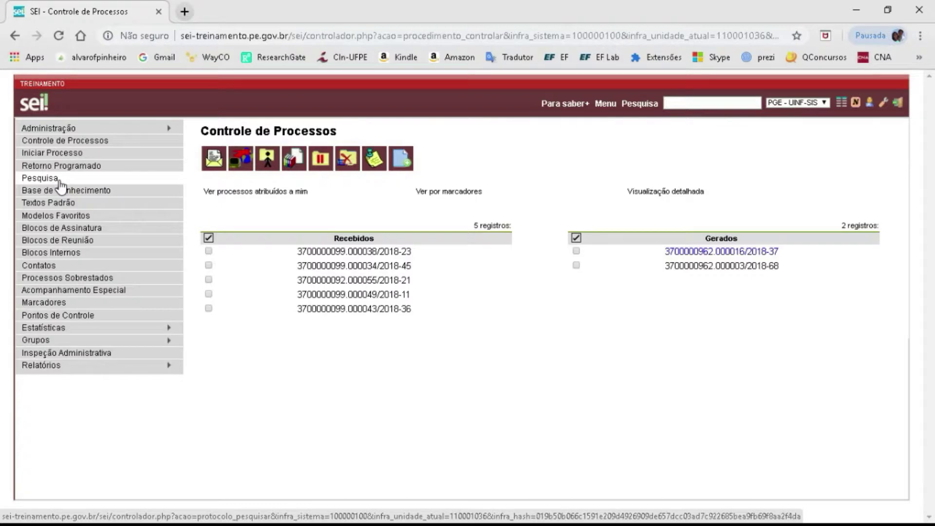
{"action": "left_click", "coordinate": [605, 103]}
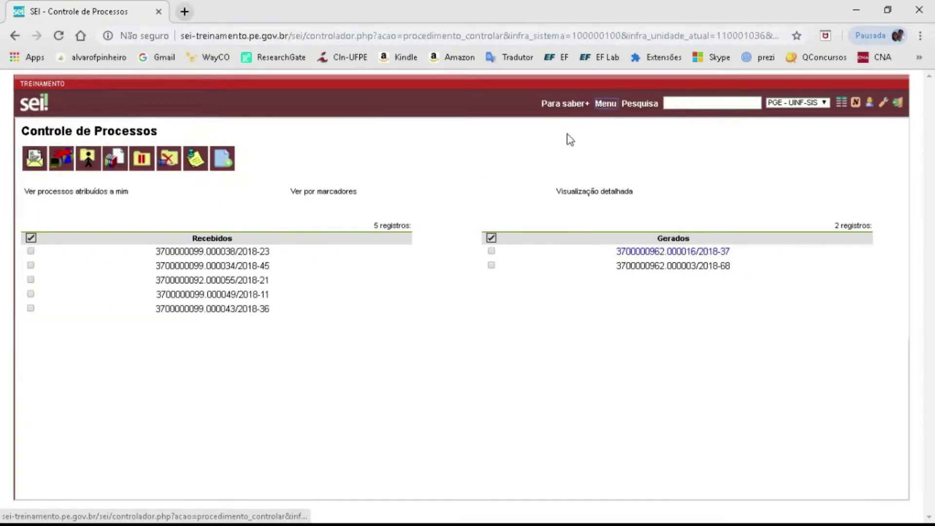
{"action": "left_click", "coordinate": [842, 102]}
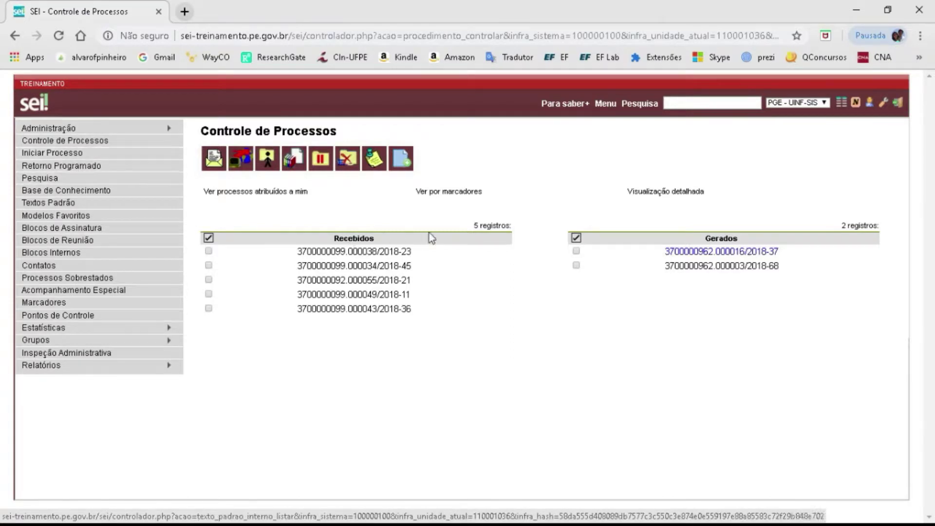
- Open the first process under Gerados, view its GOV PE - CI 13 document, and return to the process's own actions
{"action": "left_click", "coordinate": [703, 251]}
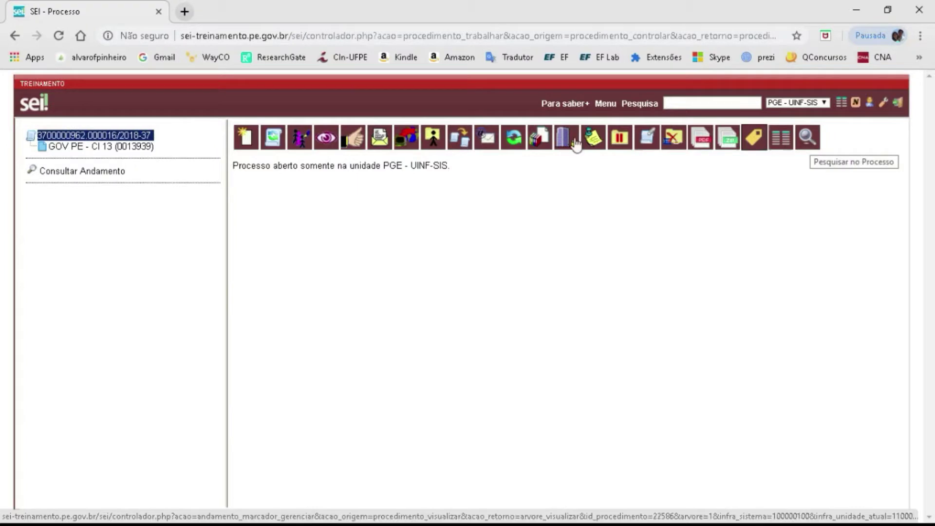
{"action": "left_click", "coordinate": [138, 148]}
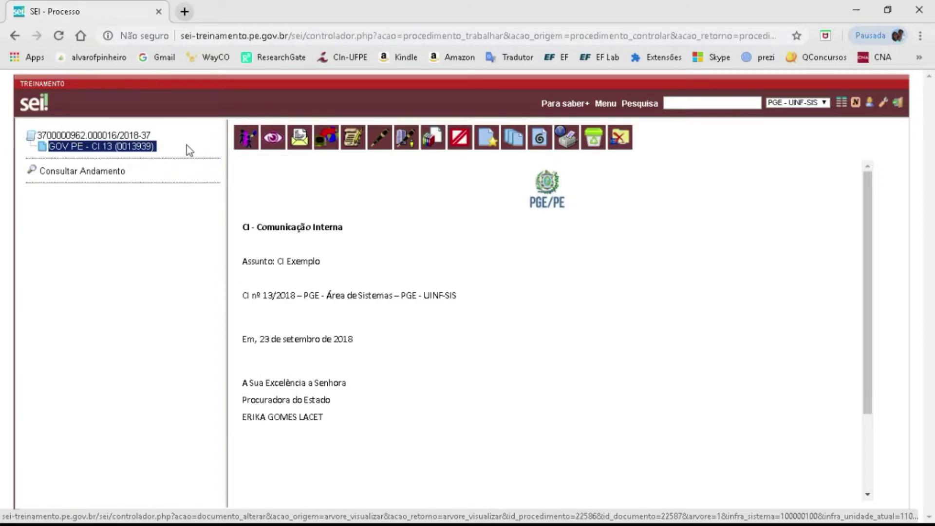
{"action": "left_click", "coordinate": [266, 141]}
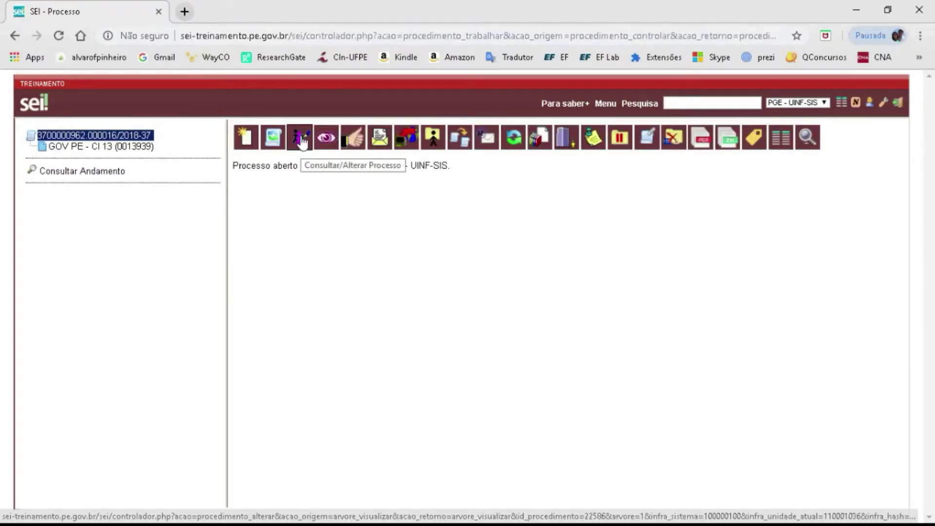
- Compare the Enviar Processo and Atualizar Andamento actions on the GOV PE - CI 13 document with those on its process
{"action": "left_click", "coordinate": [146, 147]}
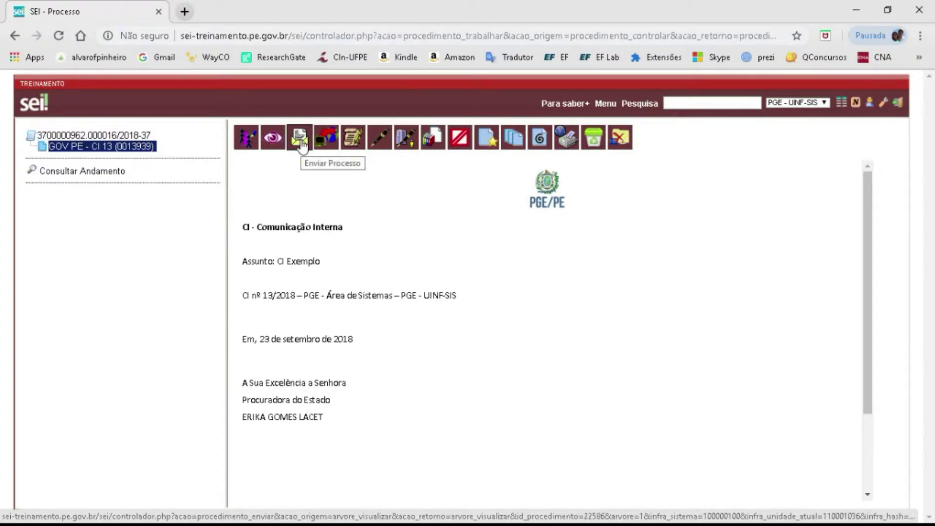
{"action": "left_click", "coordinate": [141, 137]}
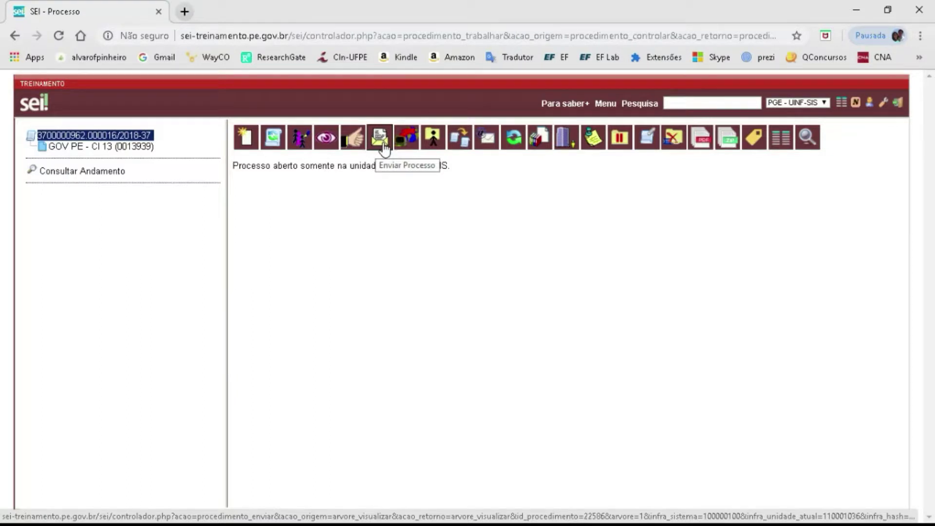
{"action": "left_click", "coordinate": [139, 148]}
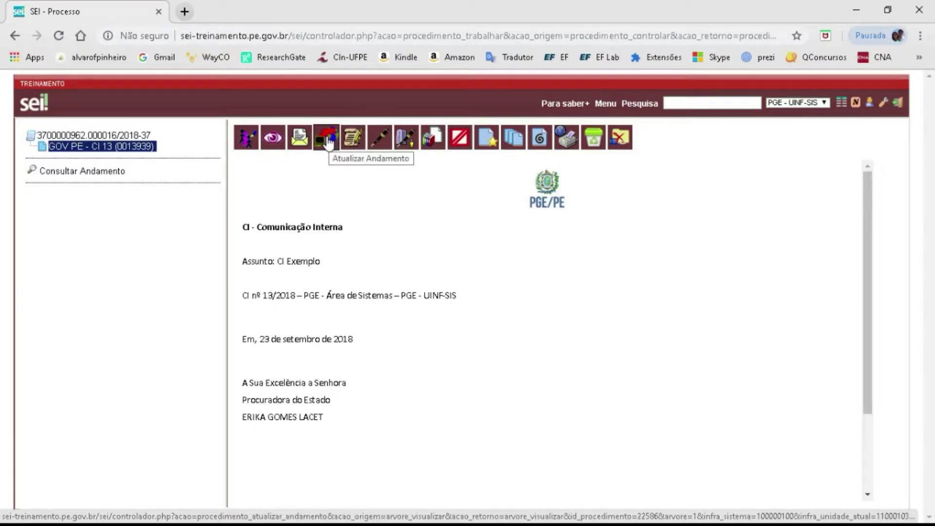
{"action": "left_click", "coordinate": [141, 138]}
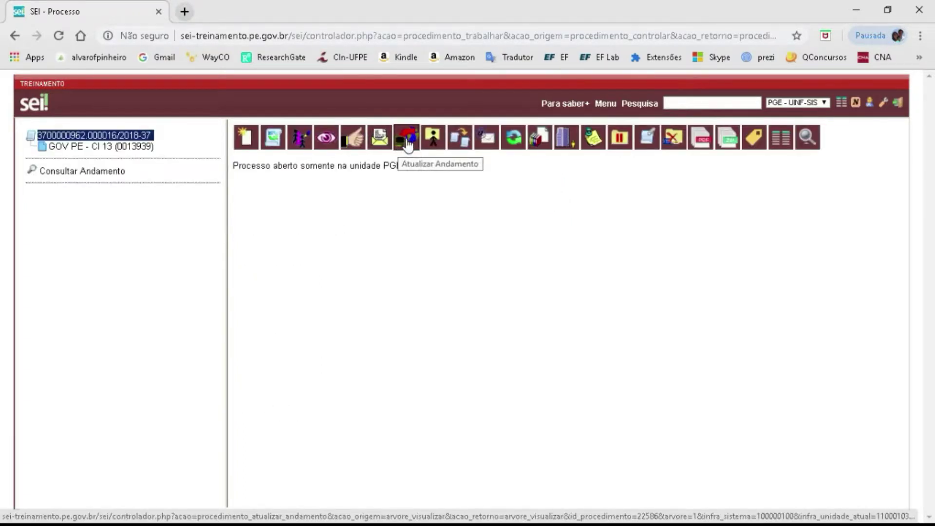
- Compare the document's external signature and signature block actions with the process's external access and block inclusion actions
{"action": "left_click", "coordinate": [151, 147]}
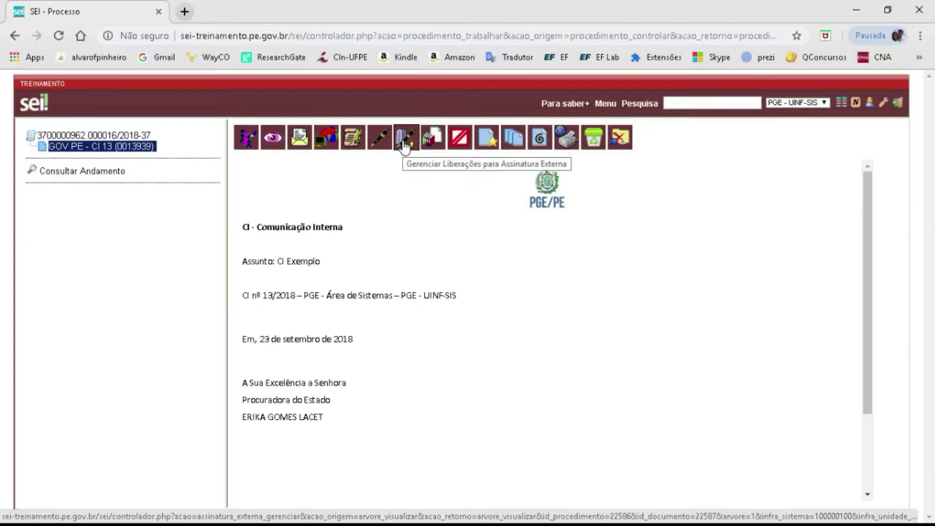
{"action": "left_click", "coordinate": [404, 142]}
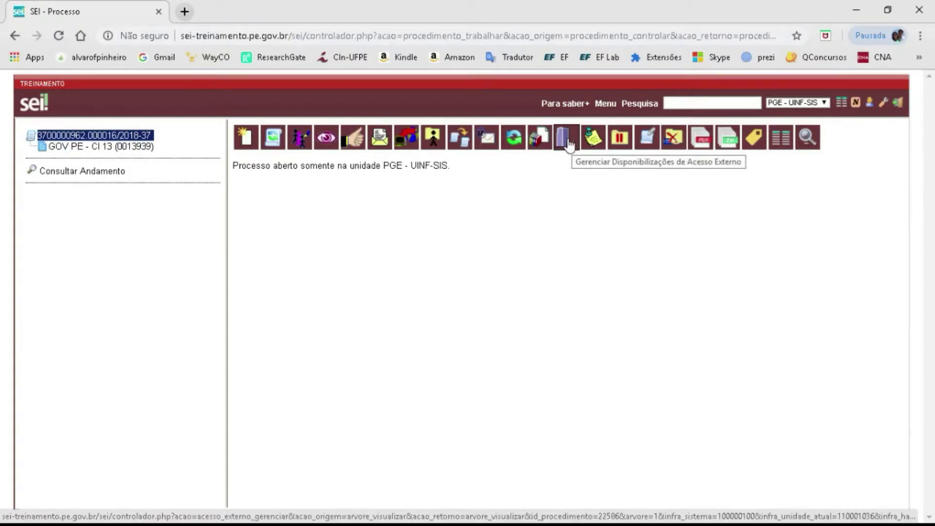
{"action": "left_click", "coordinate": [140, 147]}
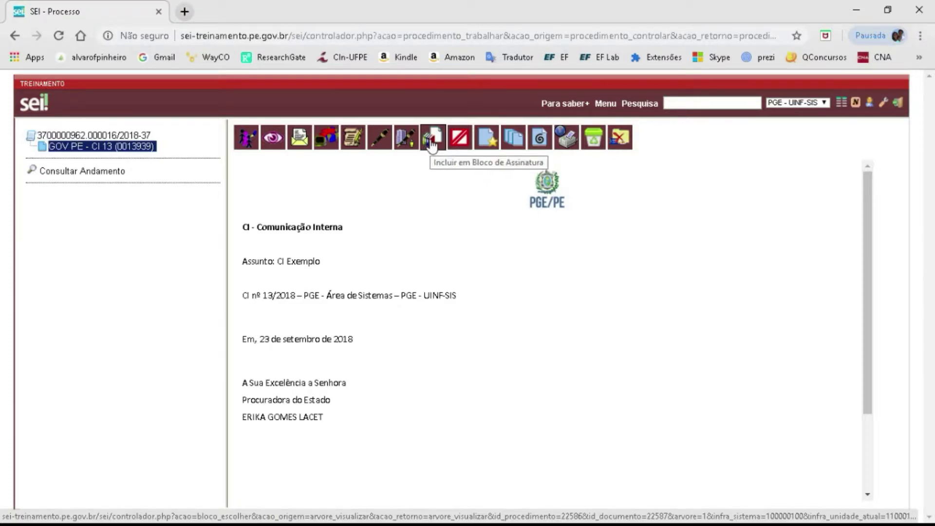
{"action": "left_click", "coordinate": [134, 137]}
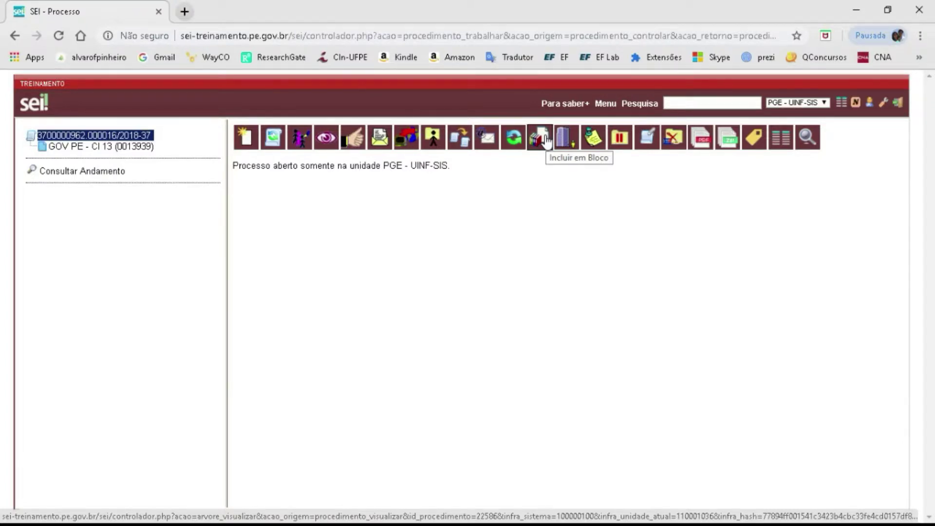
- Compare the document's Imprimir Web action with the process's PDF generation, alternating between the process and its GOV PE - CI 13 document
{"action": "left_click", "coordinate": [87, 147]}
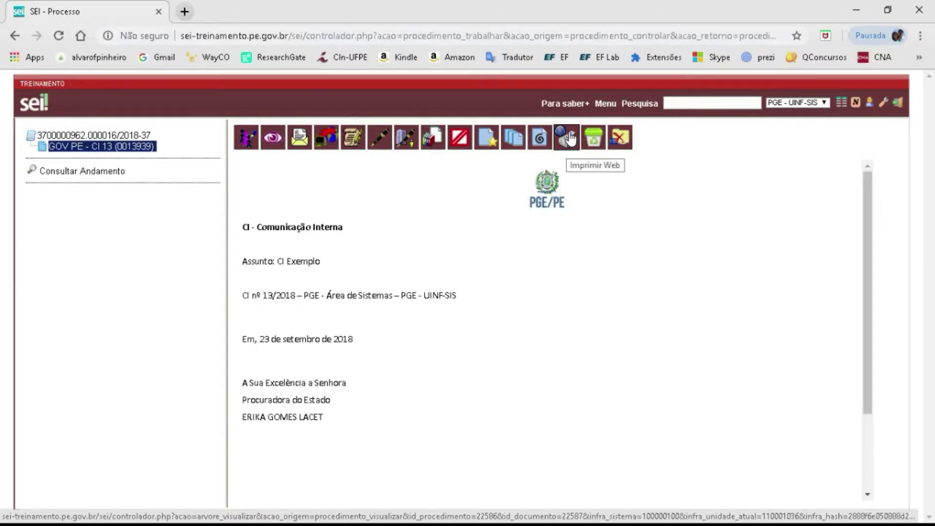
{"action": "left_click", "coordinate": [99, 136]}
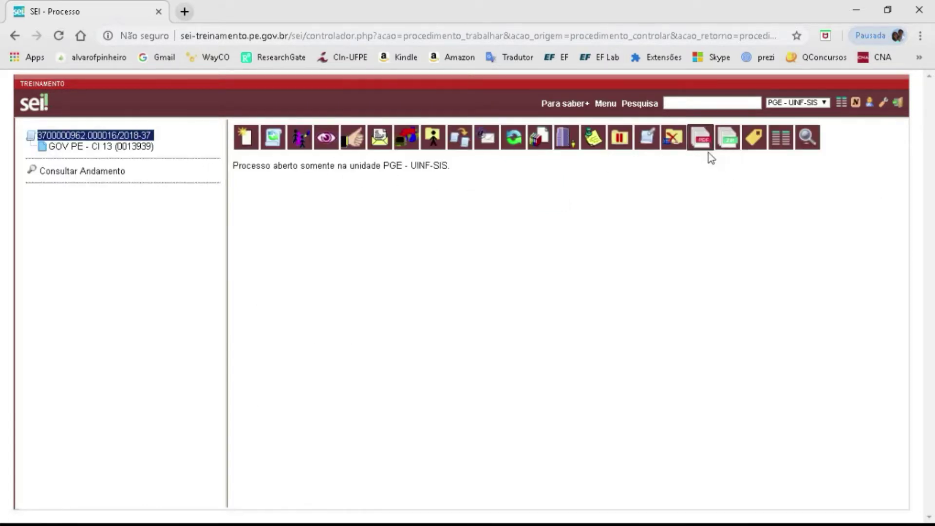
{"action": "left_click", "coordinate": [93, 151]}
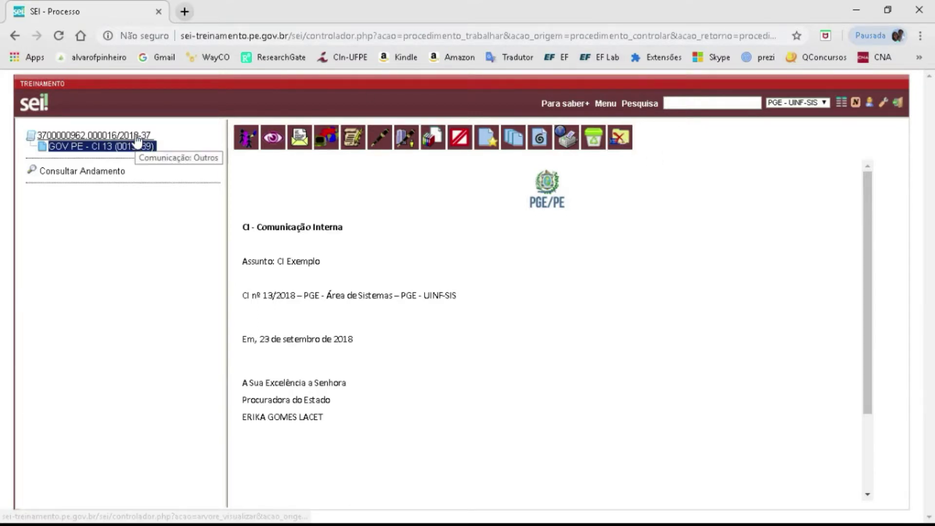
{"action": "left_click", "coordinate": [59, 137]}
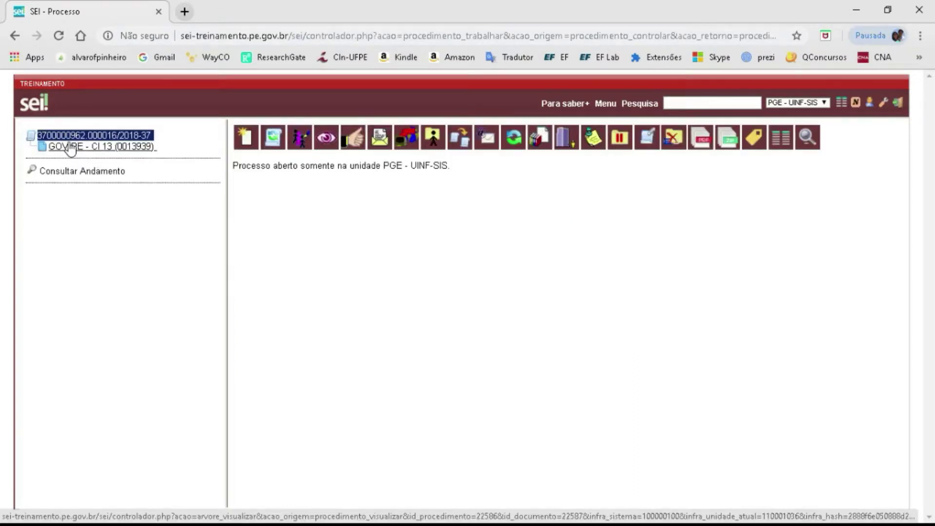
{"action": "left_click", "coordinate": [69, 148]}
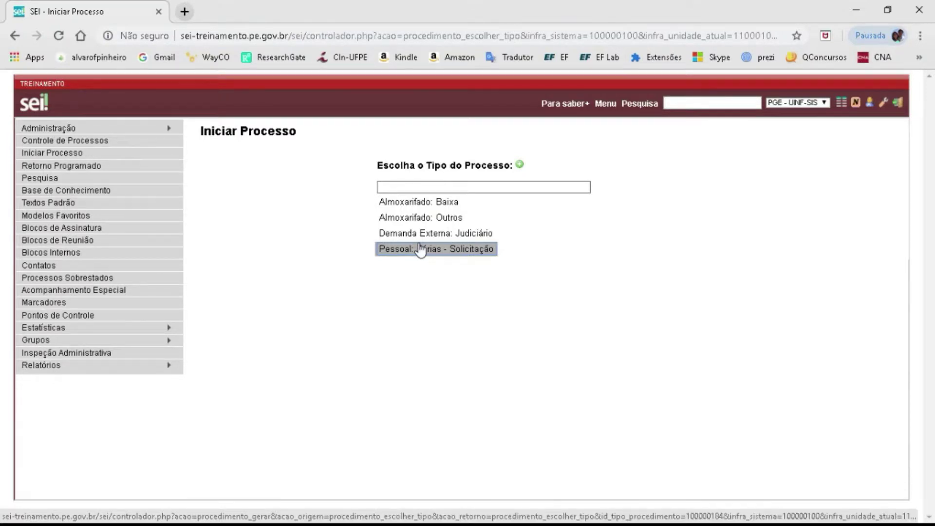
- Expand the Iniciar Processo list to show all process types and look through the complete list
{"action": "left_click", "coordinate": [521, 166]}
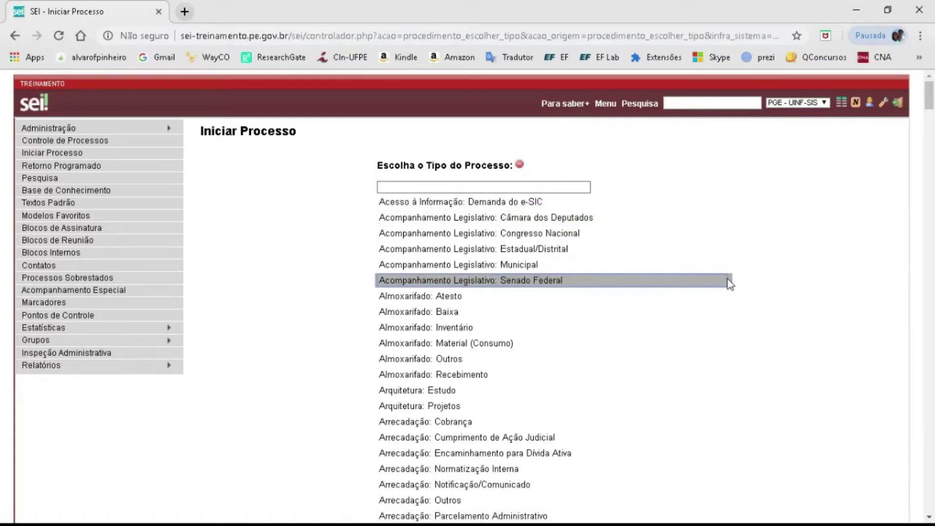
{"action": "scroll", "coordinate": [670, 279], "scroll_direction": "down", "scroll_amount": 10}
{"action": "scroll", "coordinate": [730, 284], "scroll_direction": "down", "scroll_amount": 20}
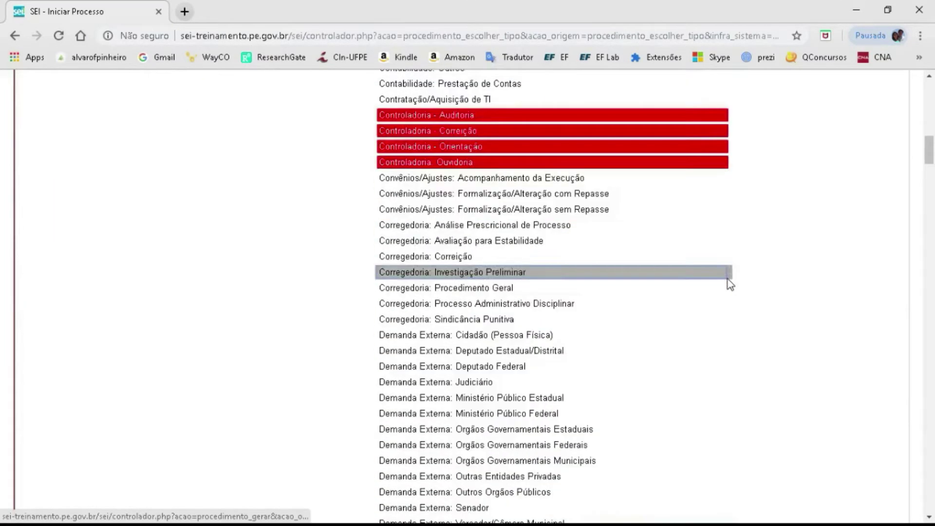
{"action": "scroll", "coordinate": [730, 284], "scroll_direction": "down", "scroll_amount": 13}
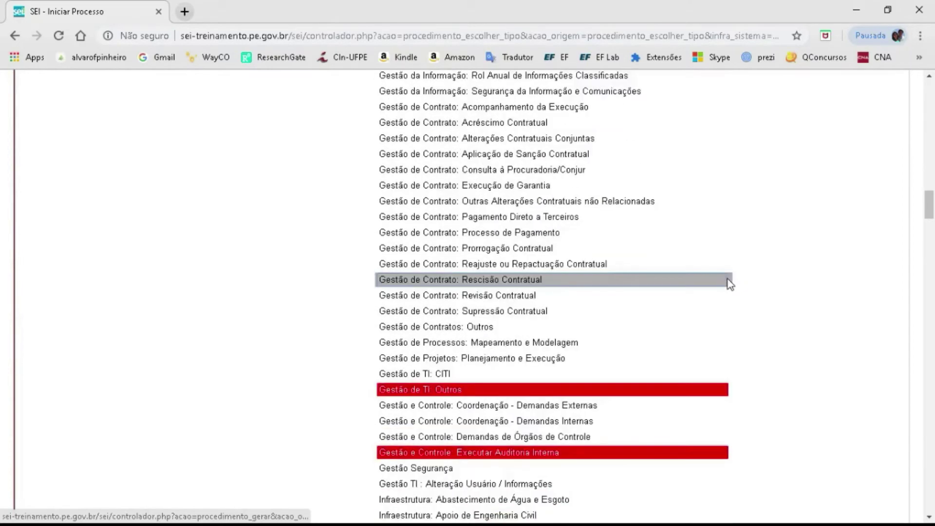
{"action": "scroll", "coordinate": [727, 286], "scroll_direction": "down", "scroll_amount": 18}
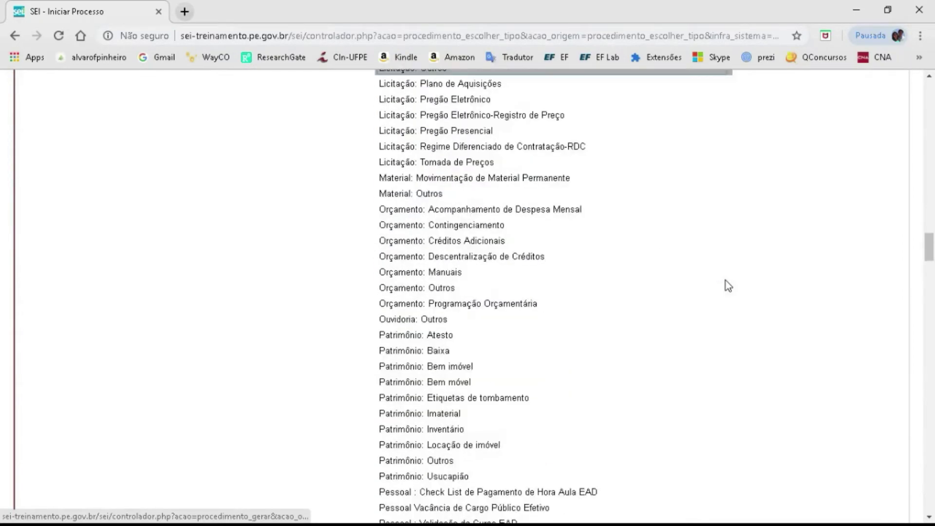
{"action": "scroll", "coordinate": [727, 288], "scroll_direction": "down", "scroll_amount": 12}
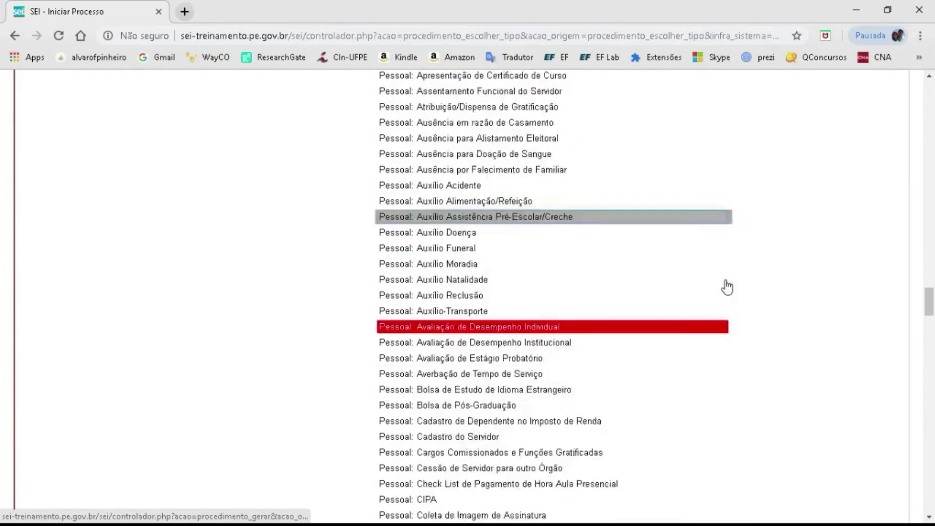
{"action": "scroll", "coordinate": [726, 287], "scroll_direction": "down", "scroll_amount": 19}
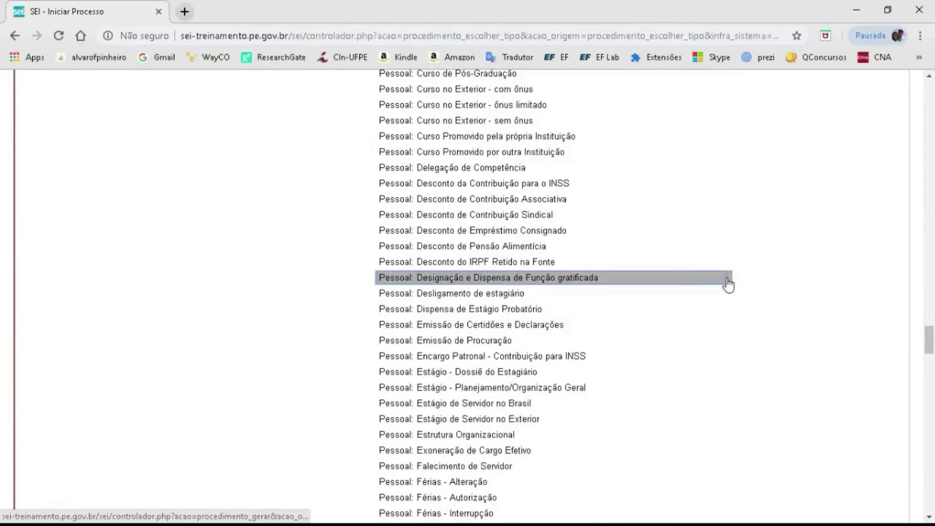
{"action": "scroll", "coordinate": [727, 287], "scroll_direction": "down", "scroll_amount": 19}
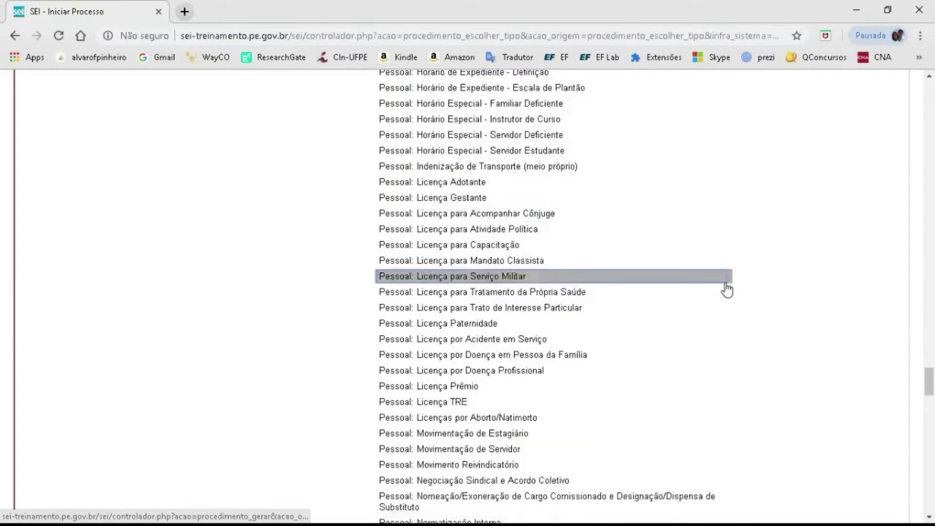
{"action": "scroll", "coordinate": [726, 288], "scroll_direction": "down", "scroll_amount": 20}
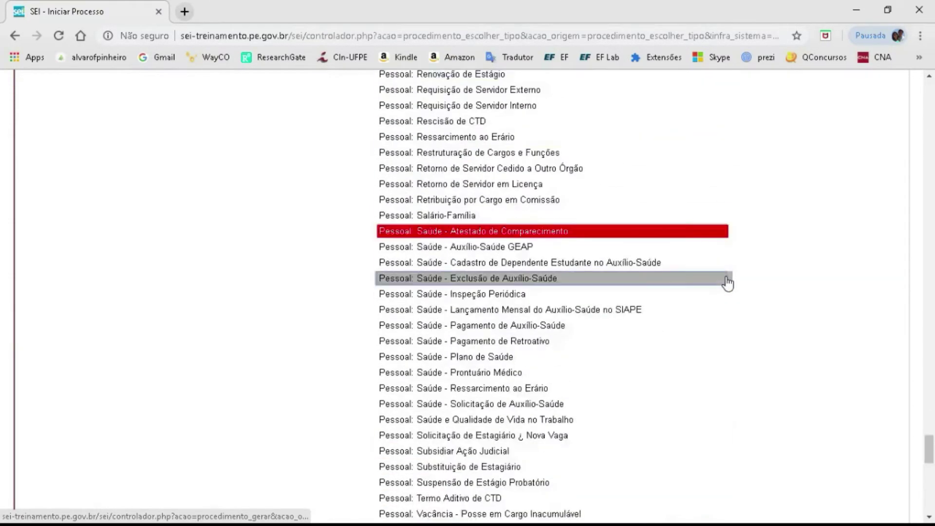
{"action": "scroll", "coordinate": [727, 282], "scroll_direction": "down", "scroll_amount": 6}
{"action": "scroll", "coordinate": [727, 283], "scroll_direction": "up", "scroll_amount": 6}
{"action": "scroll", "coordinate": [727, 283], "scroll_direction": "up", "scroll_amount": 1}
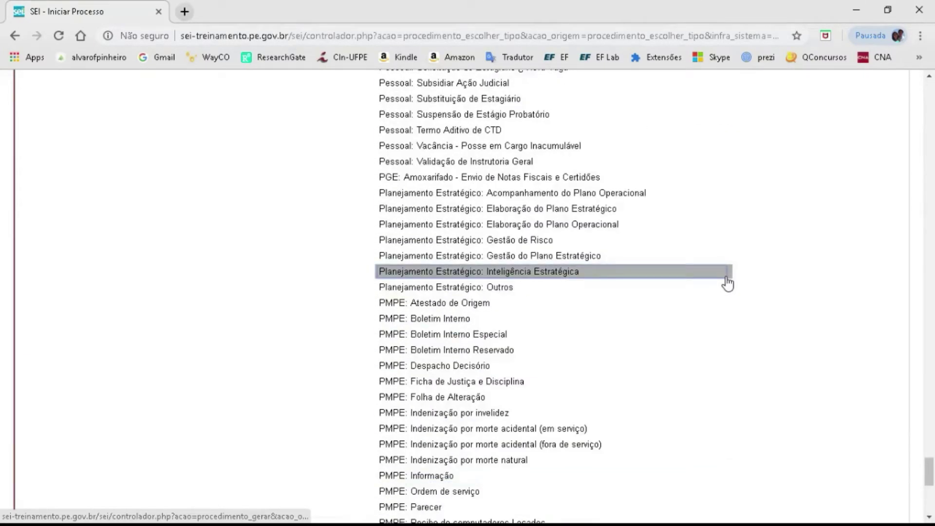
{"action": "scroll", "coordinate": [727, 284], "scroll_direction": "up", "scroll_amount": 18}
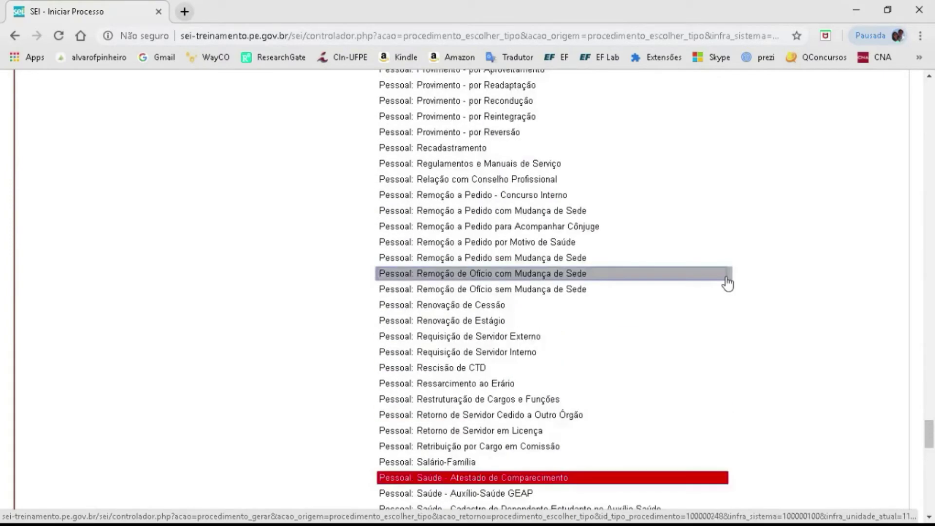
{"action": "scroll", "coordinate": [727, 282], "scroll_direction": "up", "scroll_amount": 16}
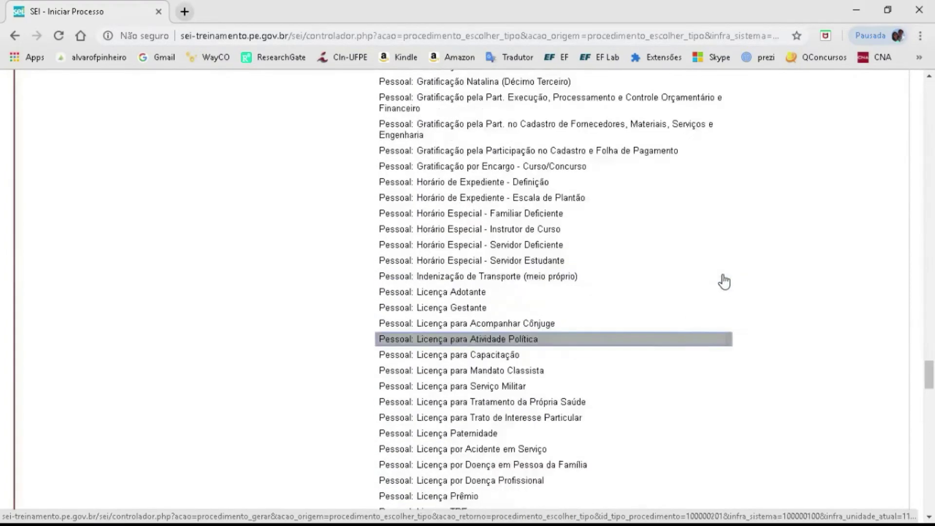
{"action": "scroll", "coordinate": [723, 281], "scroll_direction": "up", "scroll_amount": 7}
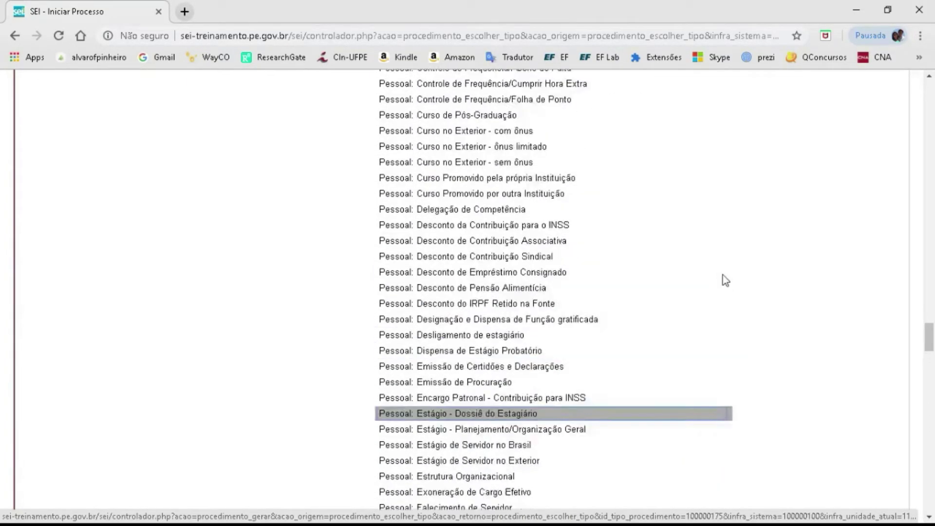
{"action": "scroll", "coordinate": [723, 281], "scroll_direction": "up", "scroll_amount": 7}
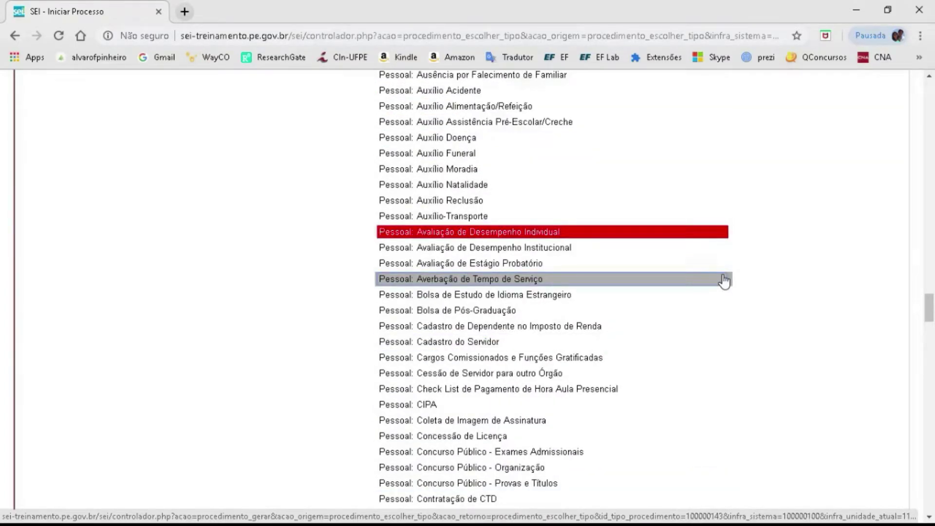
{"action": "scroll", "coordinate": [723, 281], "scroll_direction": "up", "scroll_amount": 18}
{"action": "scroll", "coordinate": [723, 280], "scroll_direction": "up", "scroll_amount": 8}
{"action": "scroll", "coordinate": [723, 281], "scroll_direction": "up", "scroll_amount": 12}
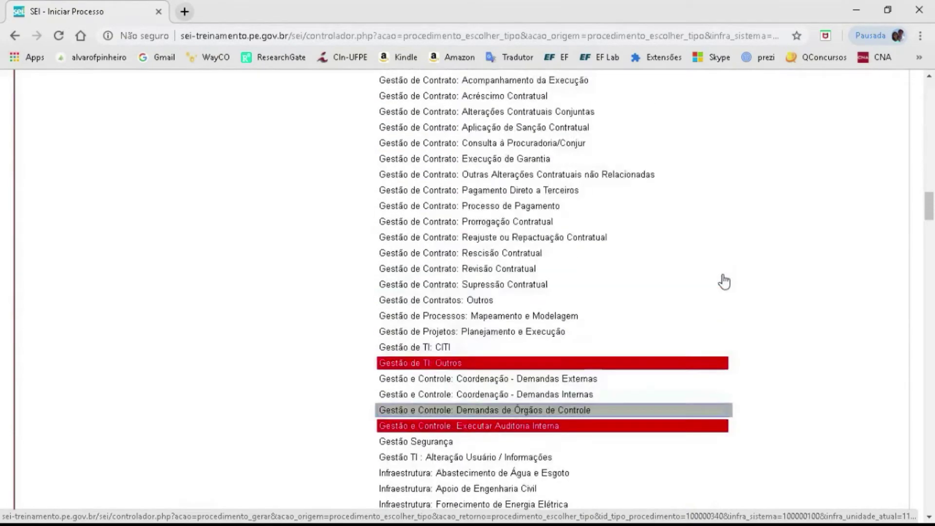
{"action": "scroll", "coordinate": [723, 281], "scroll_direction": "up", "scroll_amount": 8}
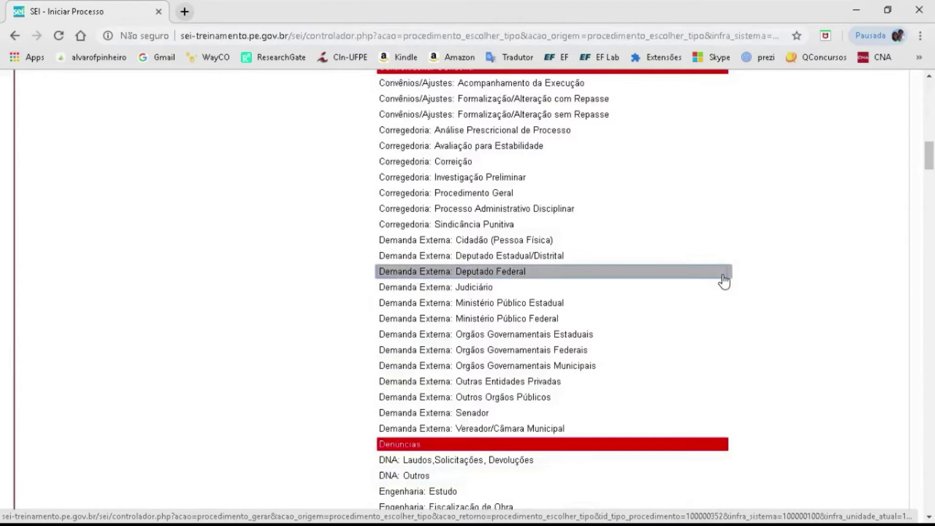
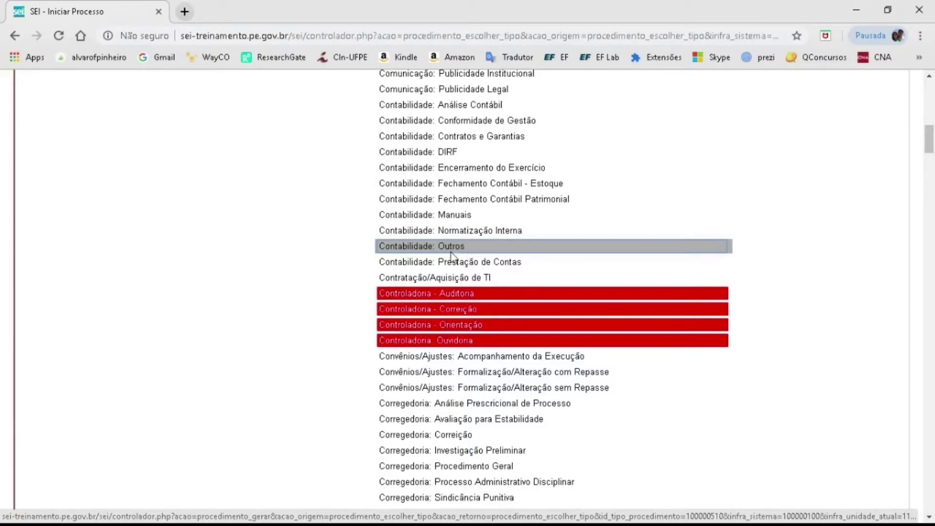
{"action": "scroll", "coordinate": [439, 253], "scroll_direction": "up", "scroll_amount": 8}
{"action": "scroll", "coordinate": [439, 252], "scroll_direction": "up", "scroll_amount": 6}
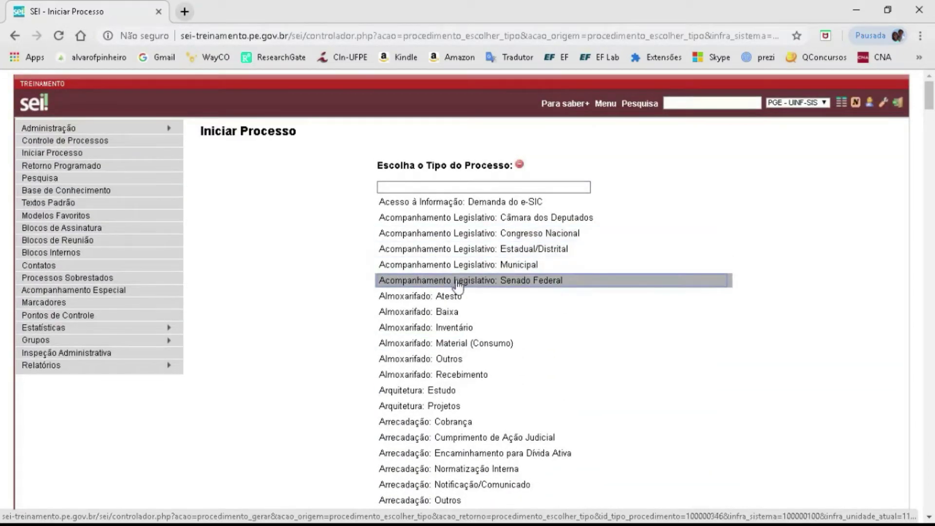
- Choose Comunicação: Outros as the type of the new process
{"action": "scroll", "coordinate": [462, 299], "scroll_direction": "down", "scroll_amount": 4}
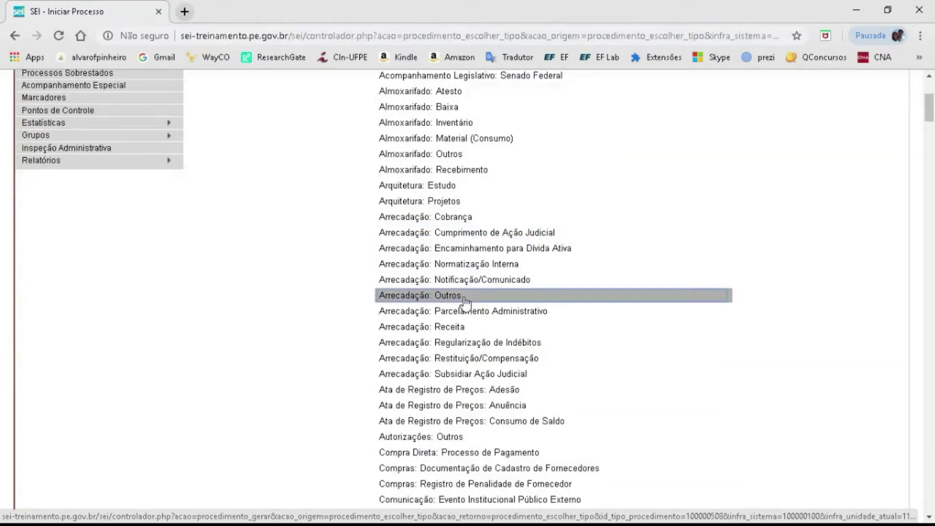
{"action": "scroll", "coordinate": [465, 302], "scroll_direction": "down", "scroll_amount": 7}
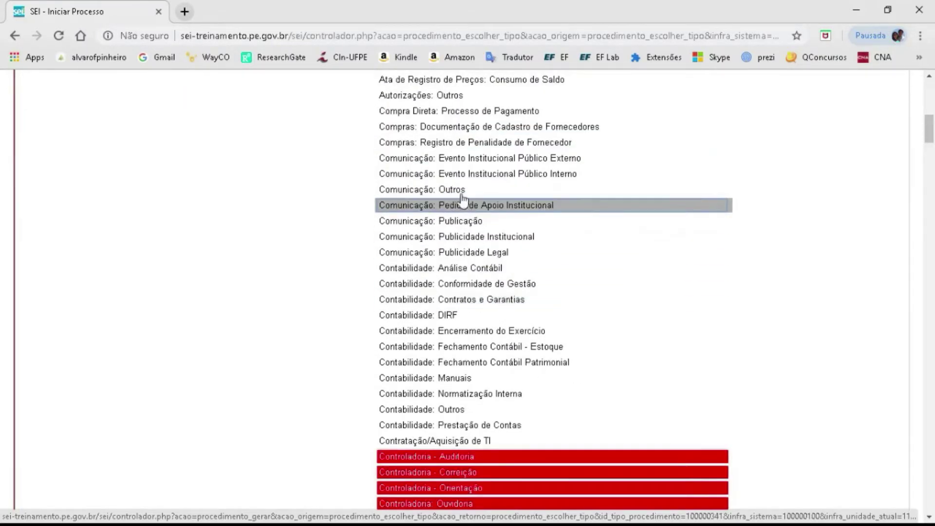
{"action": "left_click", "coordinate": [435, 191]}
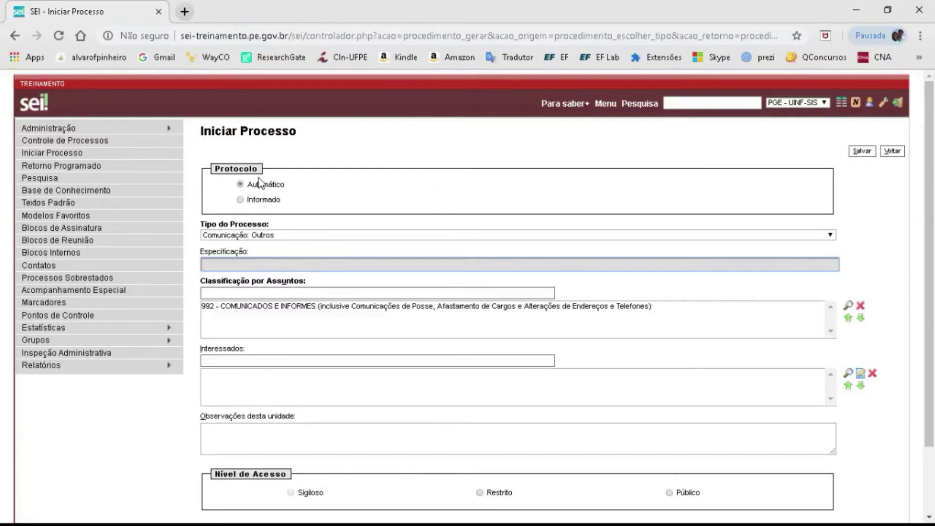
- Try the Informado protocol option and its Data de Autuação calendar, and set the protocol back to Automático
{"action": "left_click", "coordinate": [270, 204]}
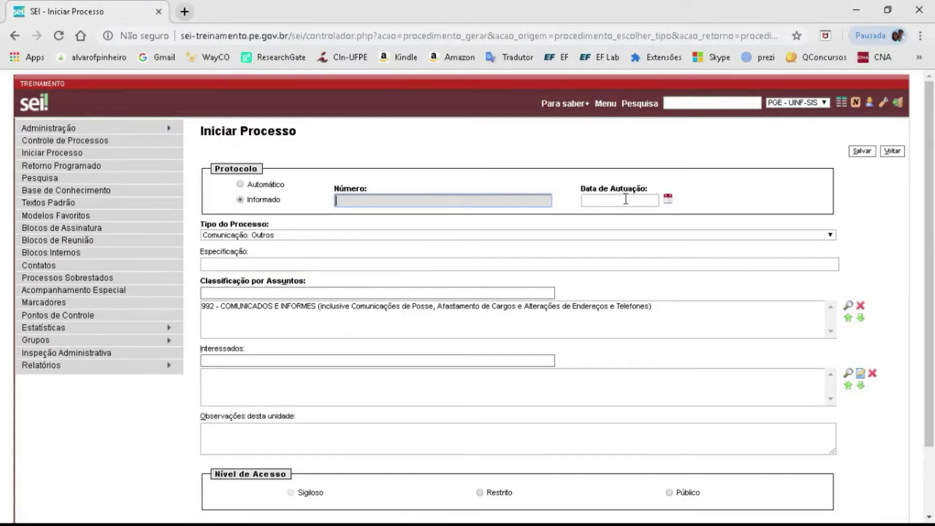
{"action": "left_click", "coordinate": [669, 200]}
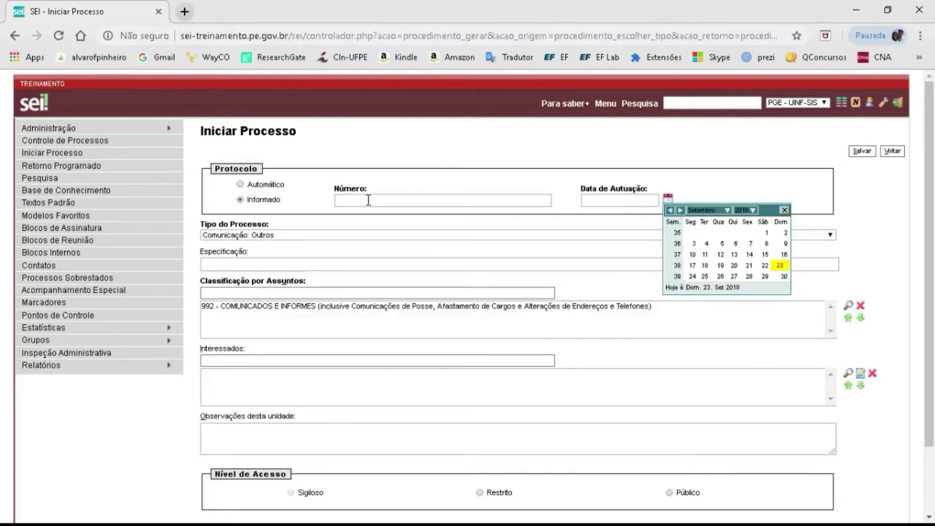
{"action": "left_click", "coordinate": [281, 187]}
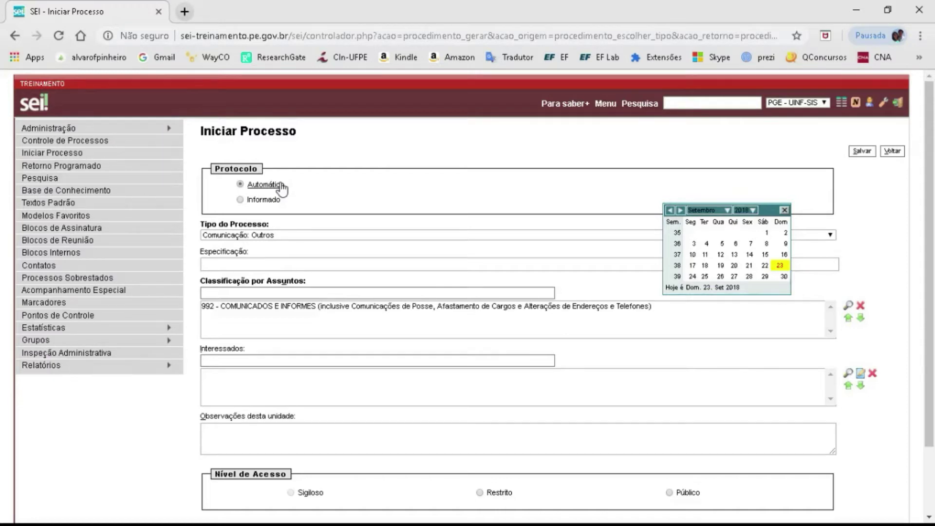
{"action": "left_click", "coordinate": [783, 210]}
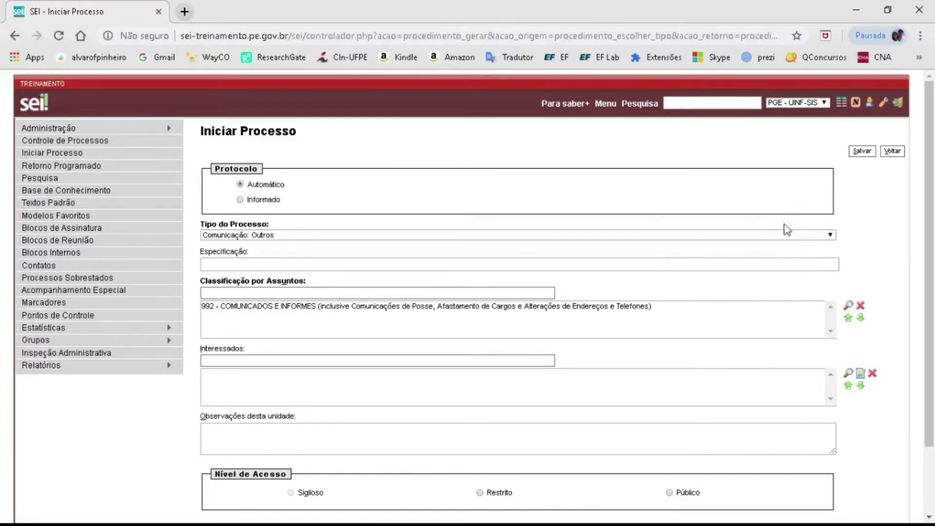
- Keep Comunicação: Outros as the process type and fill in the specification as "Comunicação Exemplo"
{"action": "left_click", "coordinate": [284, 236]}
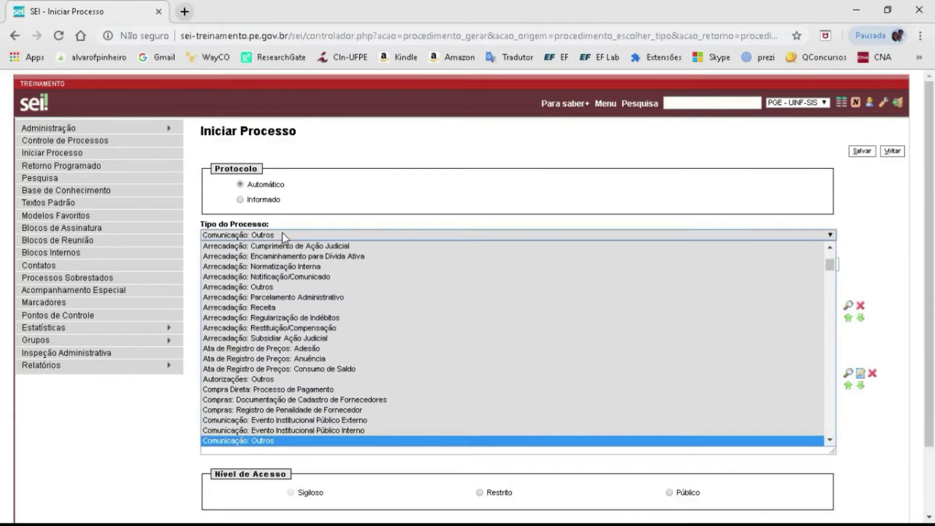
{"action": "left_click", "coordinate": [282, 234]}
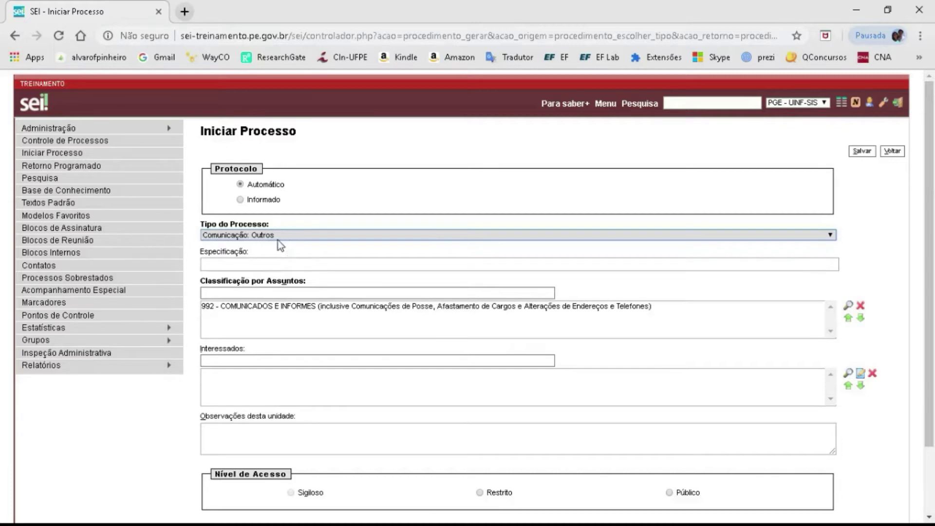
{"action": "left_click", "coordinate": [260, 264]}
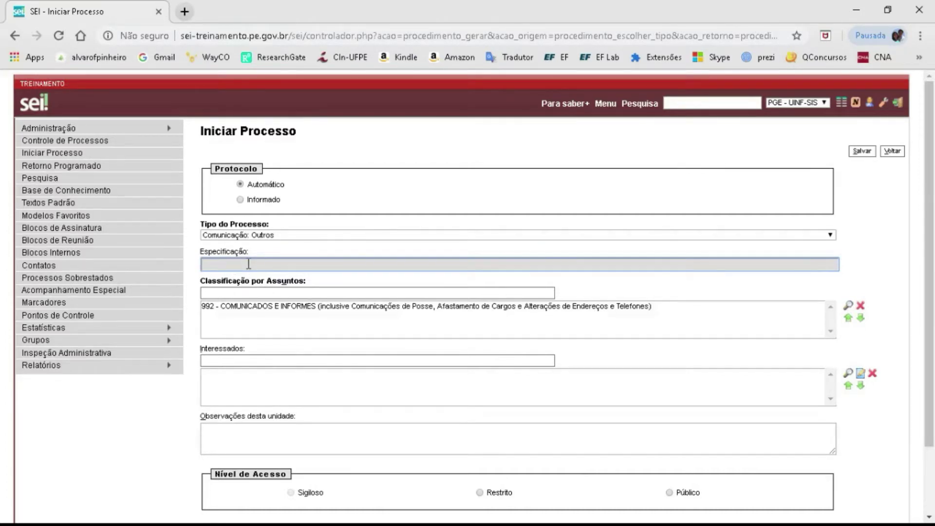
{"action": "type", "text": "Co"}
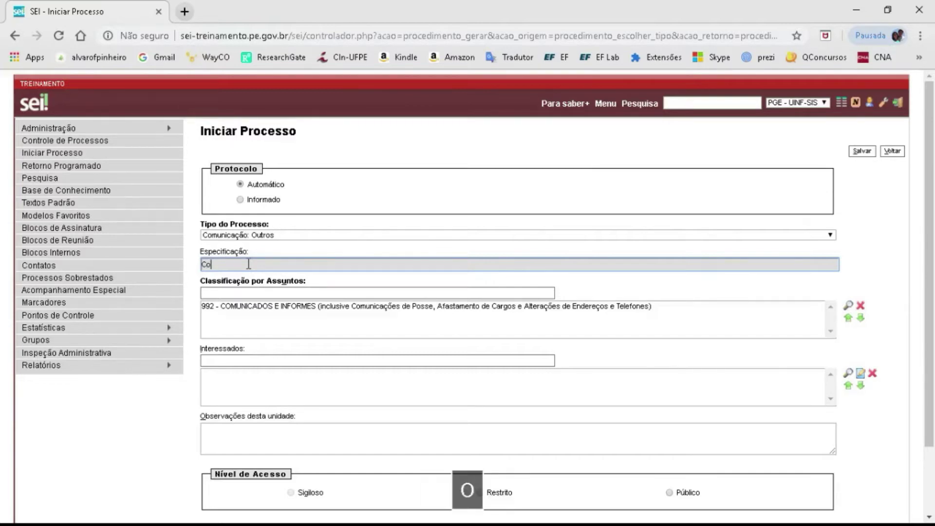
{"action": "type", "text": "muni"}
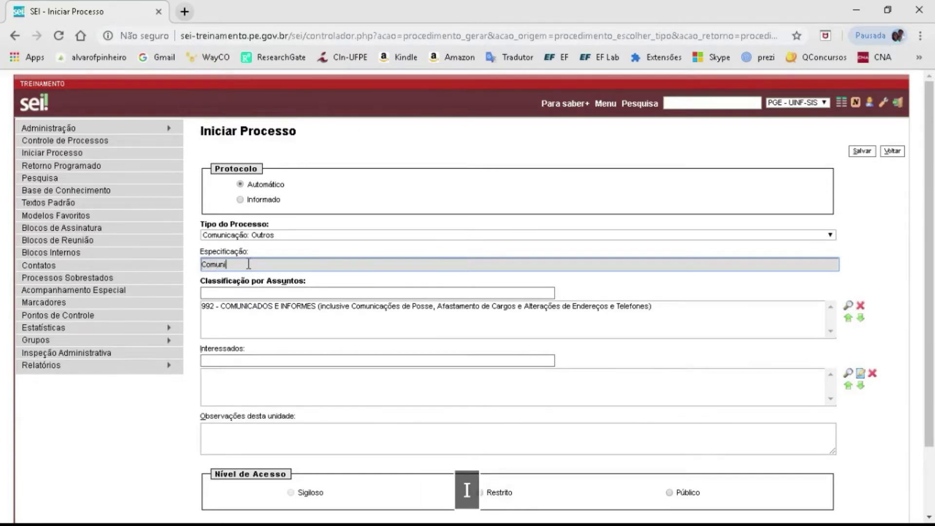
{"action": "type", "text": "cação "}
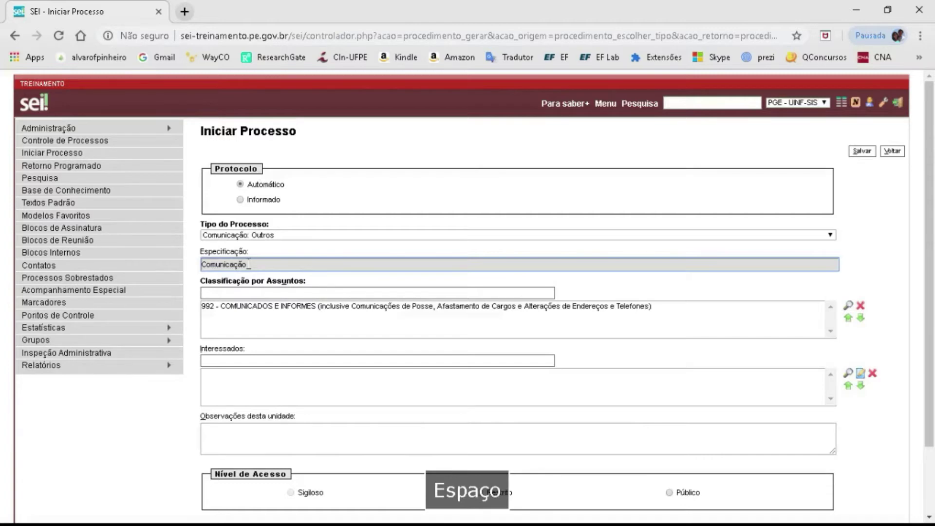
{"action": "type", "text": "Exemplo"}
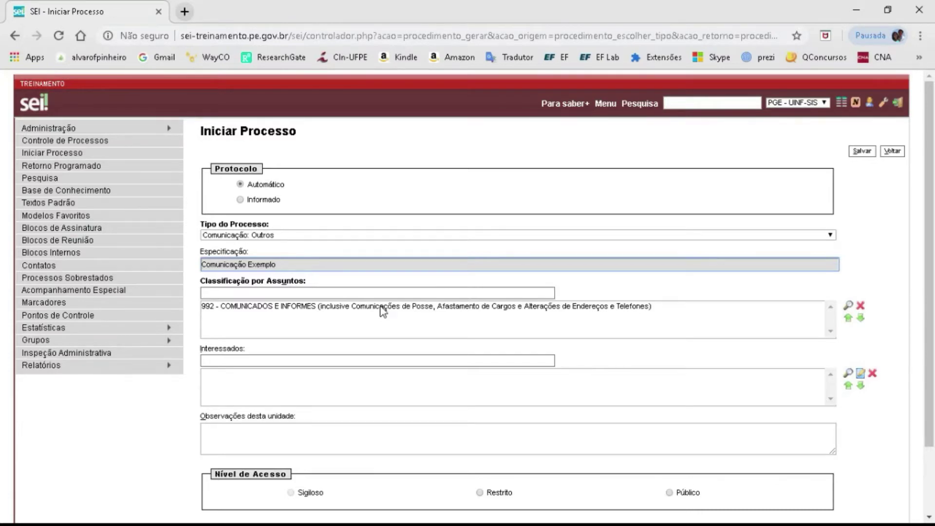
- Try to add the subject 992 - COMUNICADOS E INFORMES to the classification by searching for "informe"
{"action": "left_click", "coordinate": [374, 293]}
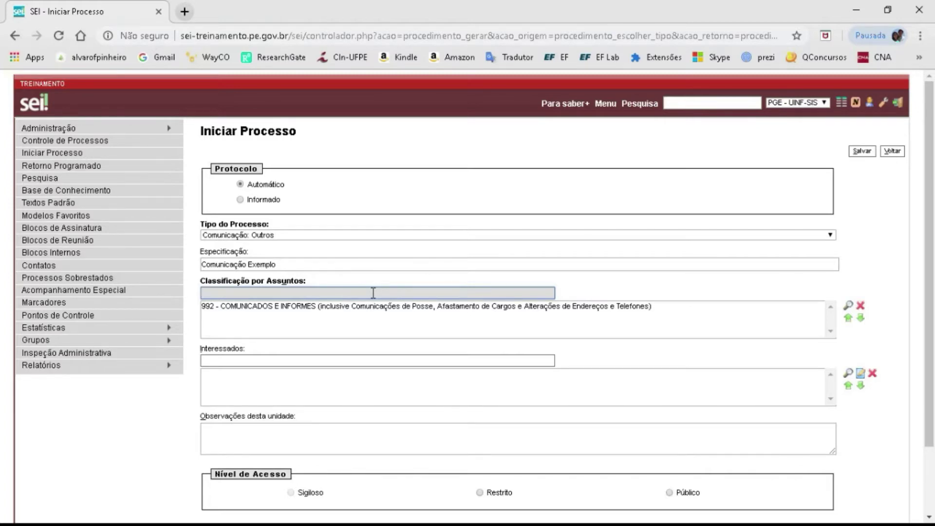
{"action": "type", "text": "nnform"}
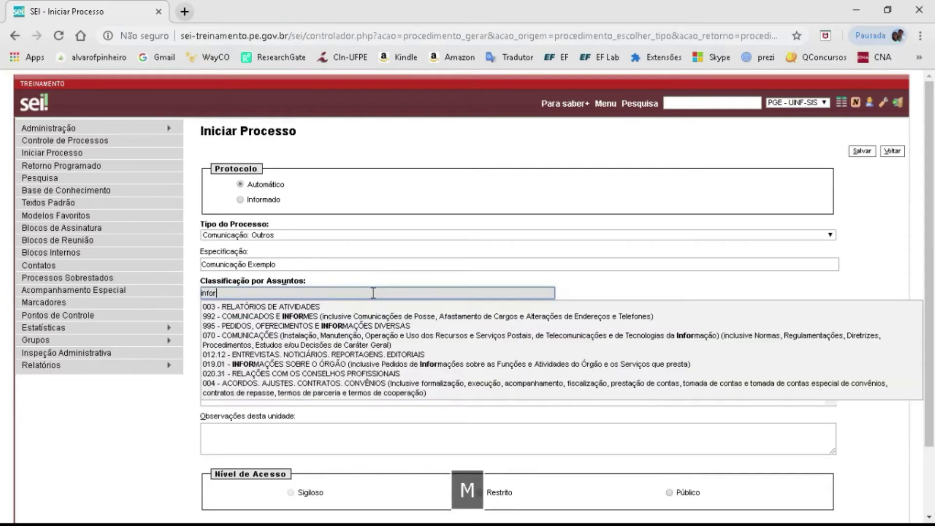
{"action": "type", "text": "e"}
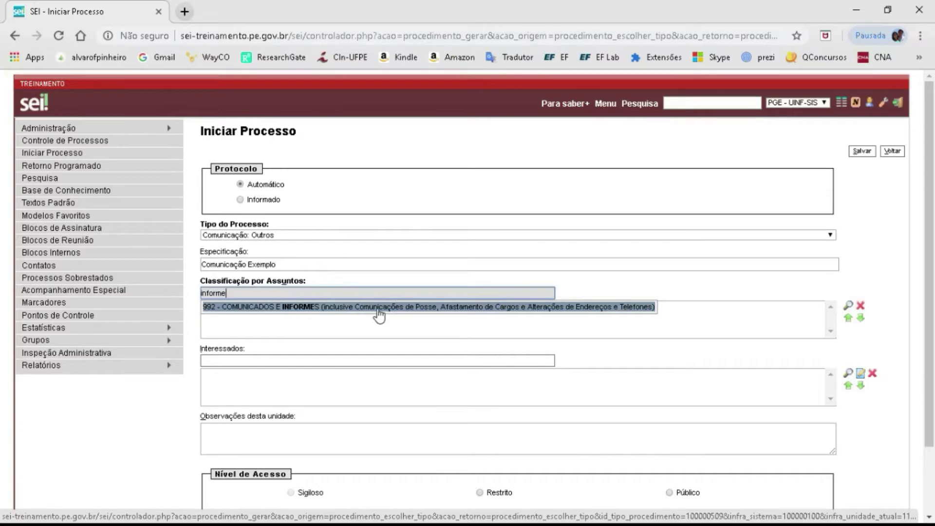
{"action": "left_click", "coordinate": [379, 310]}
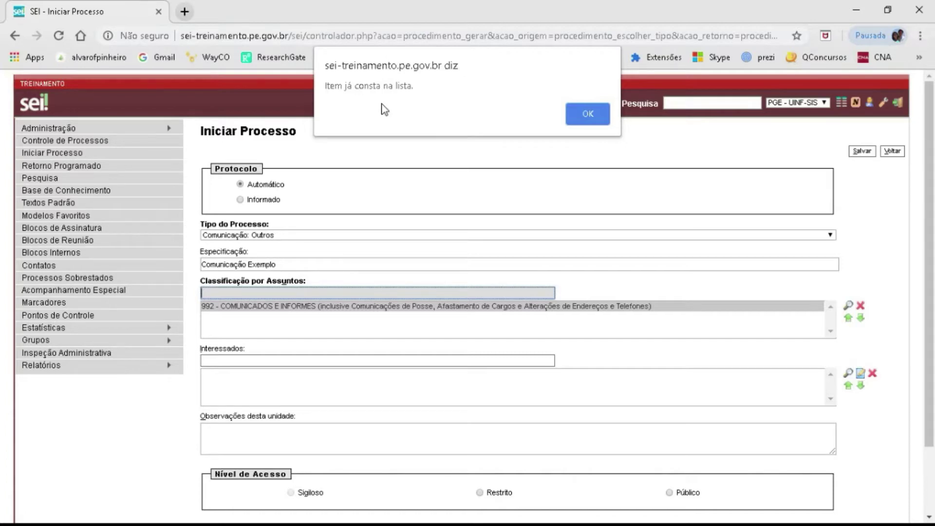
{"action": "left_click", "coordinate": [587, 114]}
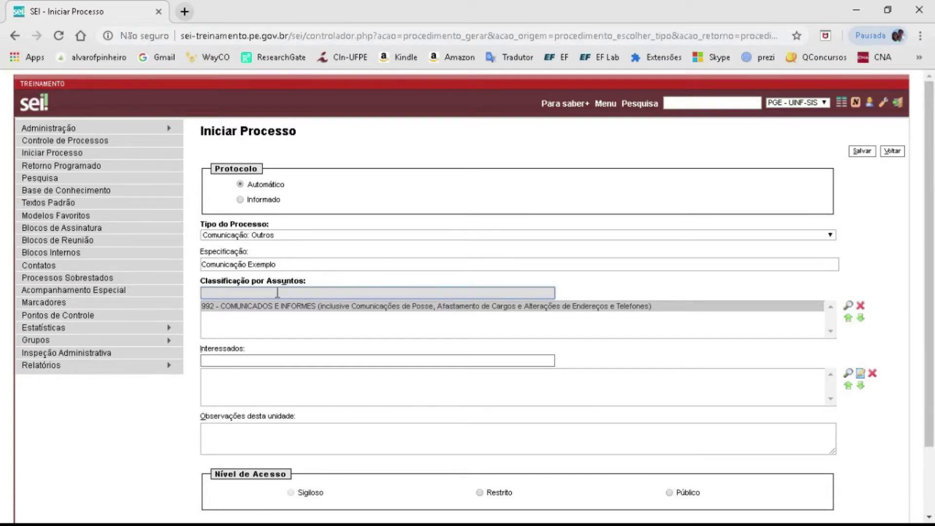
- Search the subjects for "regim" and add 010.2 - REGIMENTOS. REGULAMENTOS. ESTATUTOS. ORGANOGRAMAS. ESTRUTURAS to the classification
{"action": "type", "text": "re"}
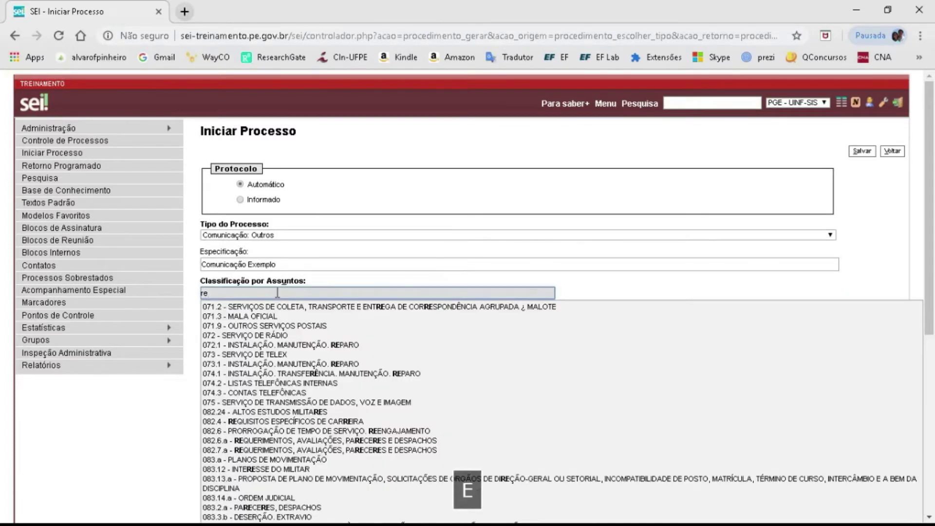
{"action": "type", "text": "gim"}
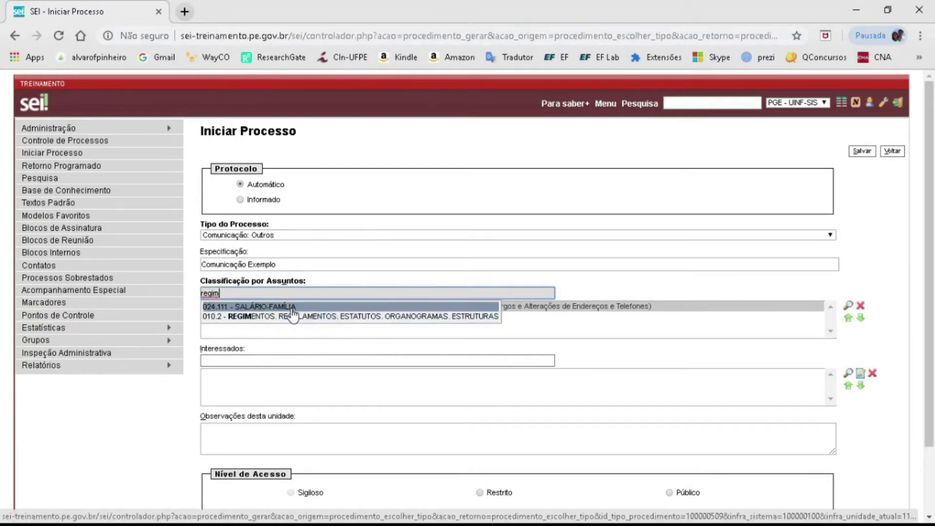
{"action": "left_click", "coordinate": [291, 319]}
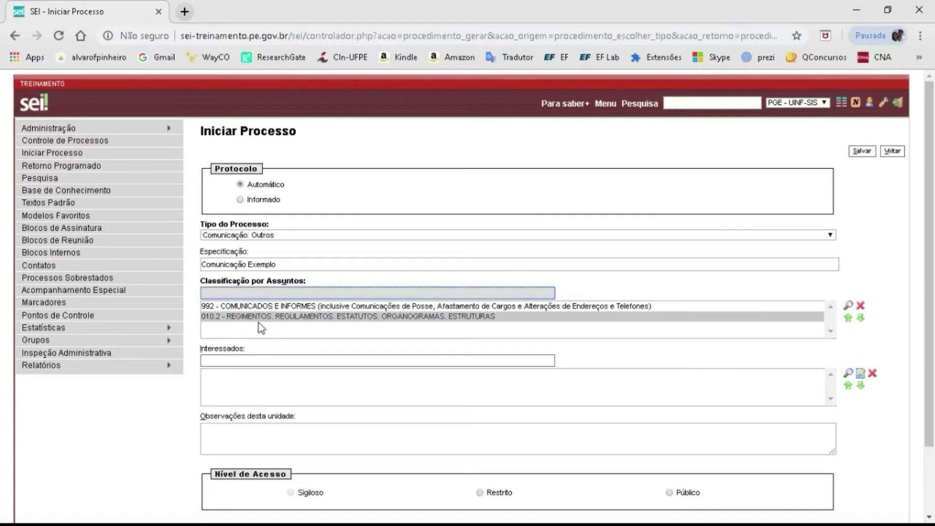
{"action": "left_click", "coordinate": [240, 185]}
- Remove the subject 992 - COMUNICADOS E INFORMES from the process's subject classification
{"action": "left_click", "coordinate": [278, 315]}
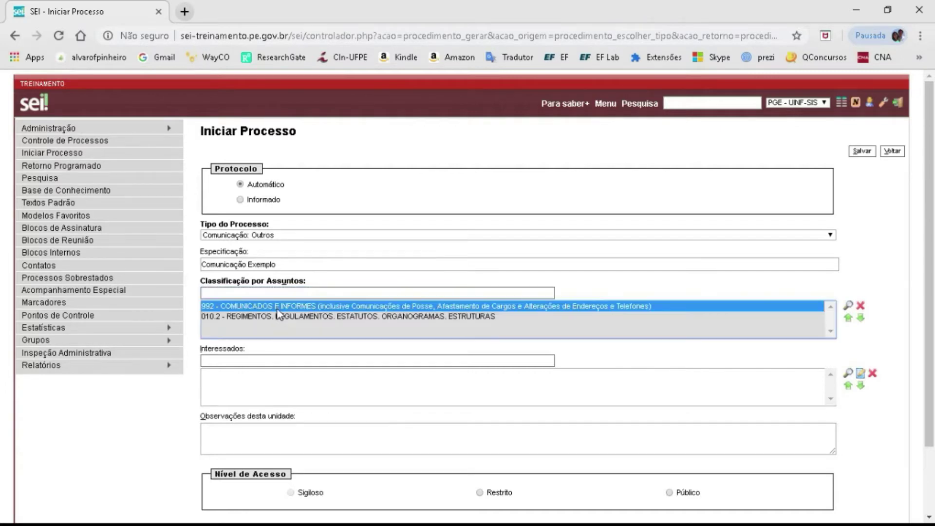
{"action": "key", "text": "Up"}
{"action": "left_click", "coordinate": [269, 320]}
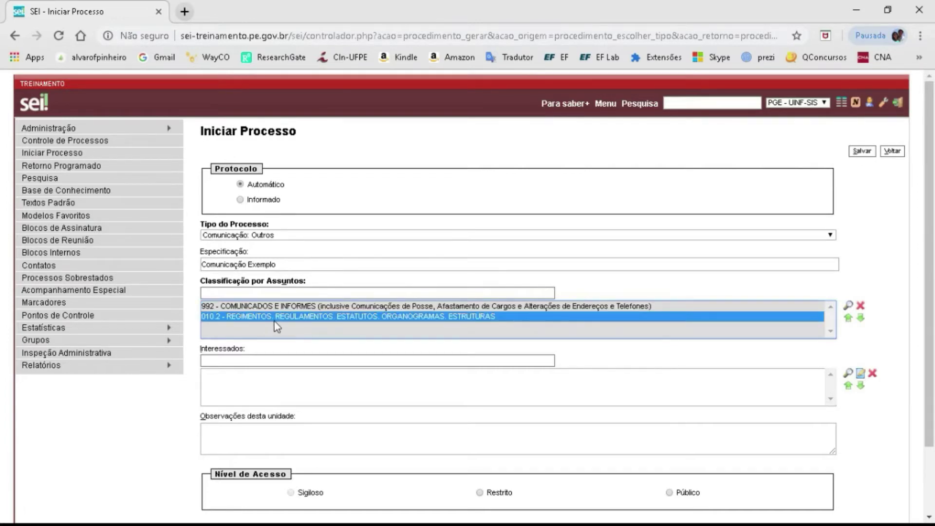
{"action": "key", "text": "Up"}
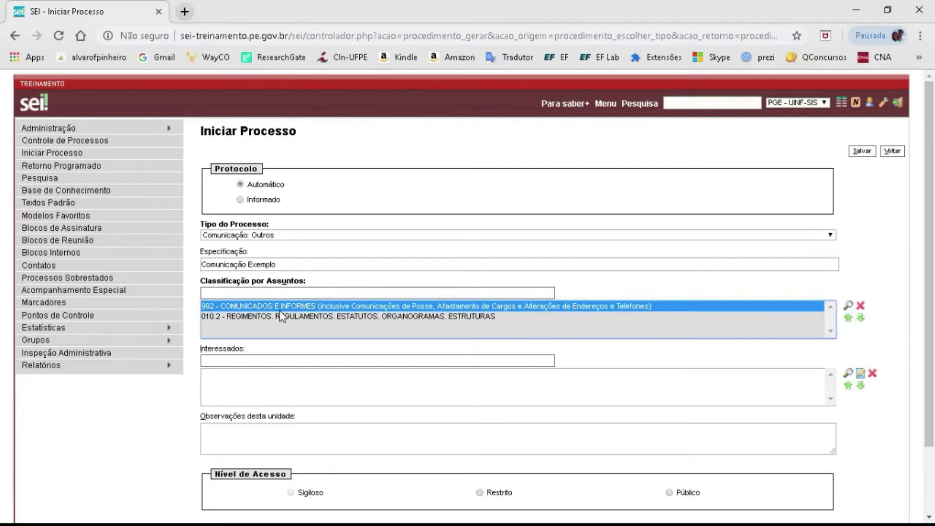
{"action": "left_click", "coordinate": [861, 307]}
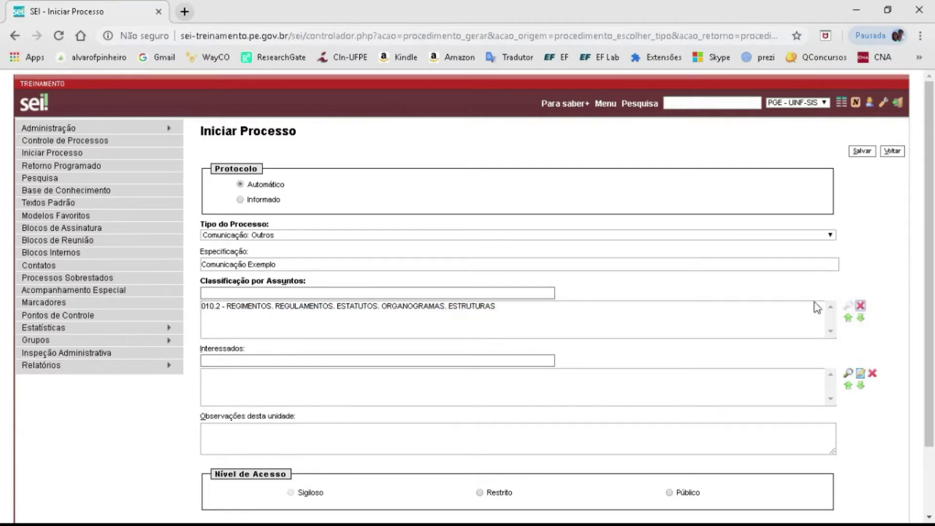
{"action": "left_click", "coordinate": [520, 291]}
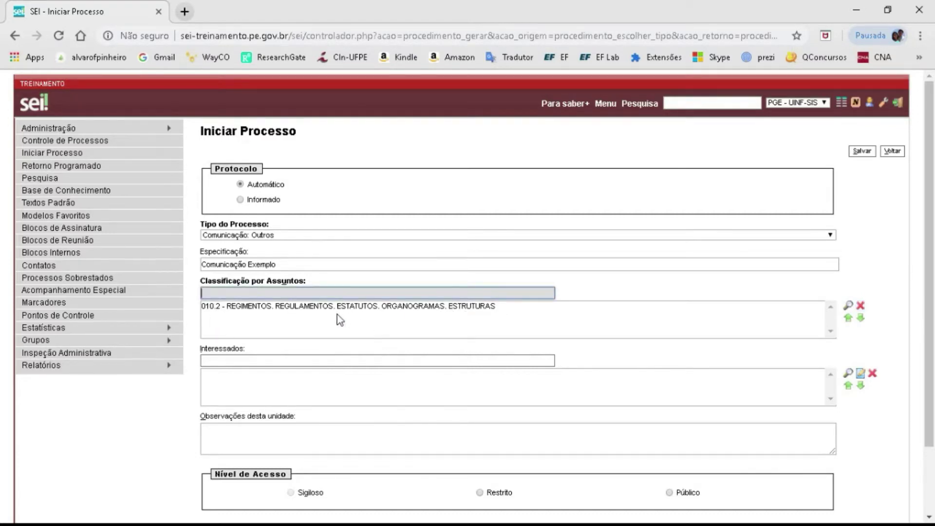
{"action": "left_click", "coordinate": [433, 310]}
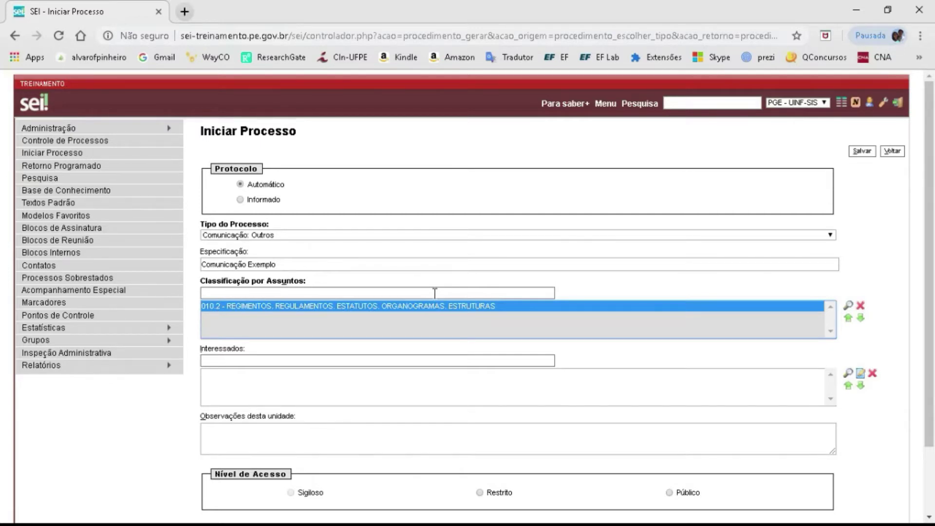
- Add two people to the Interessados list by searching for each one's name and picking the matching entry
{"action": "left_click", "coordinate": [216, 363]}
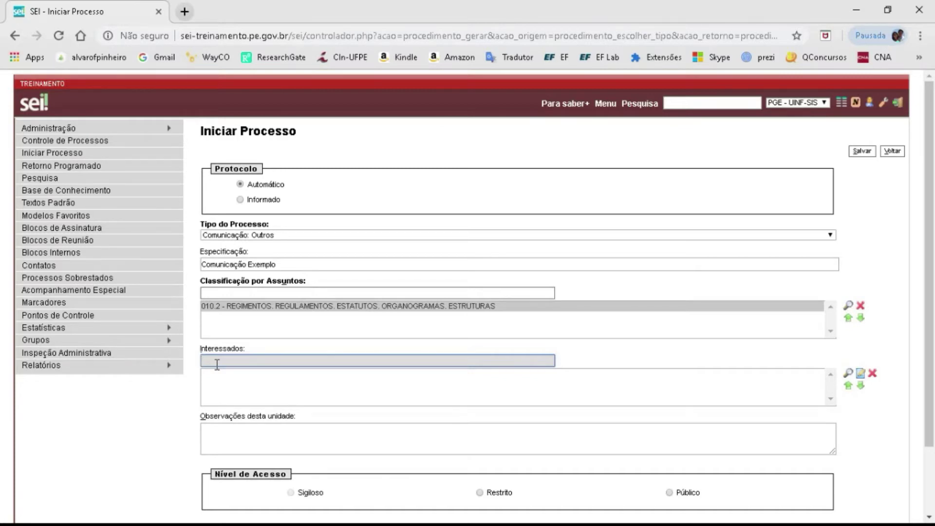
{"action": "type", "text": "alvaro"}
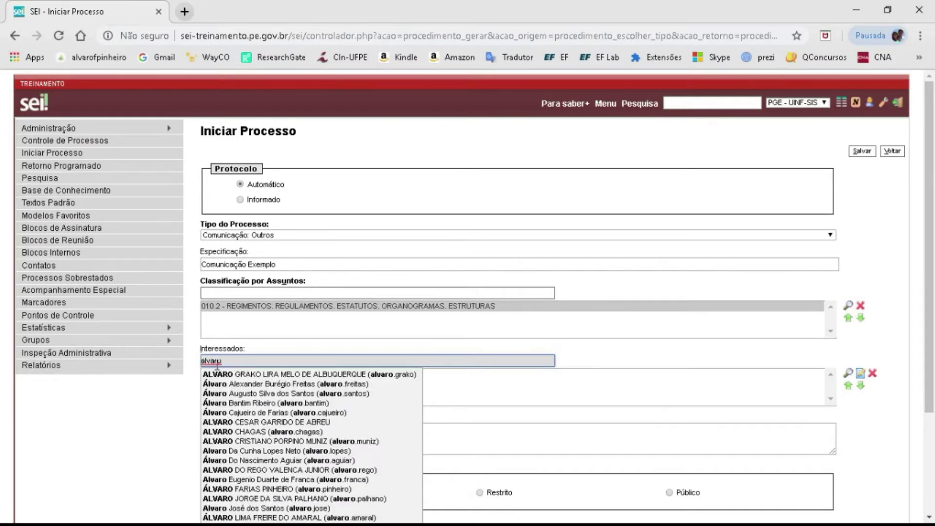
{"action": "type", "text": " fa"}
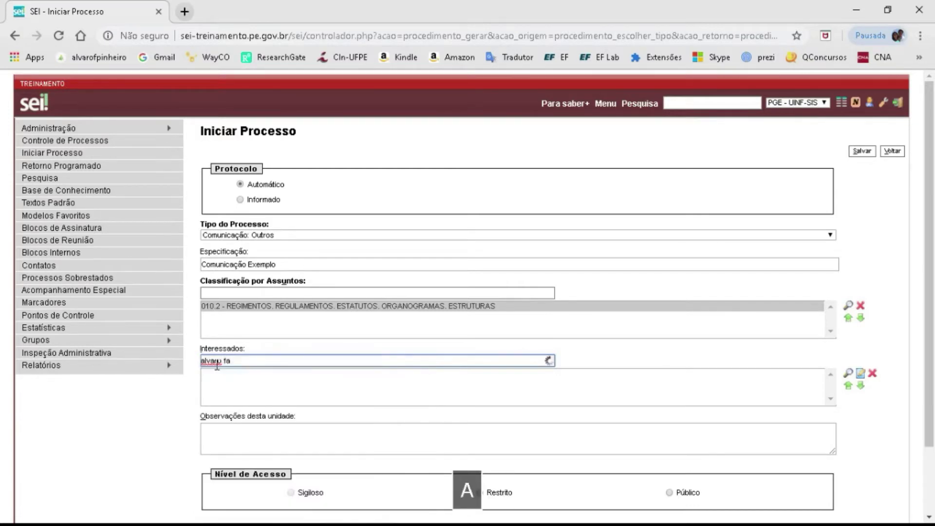
{"action": "left_click", "coordinate": [296, 390]}
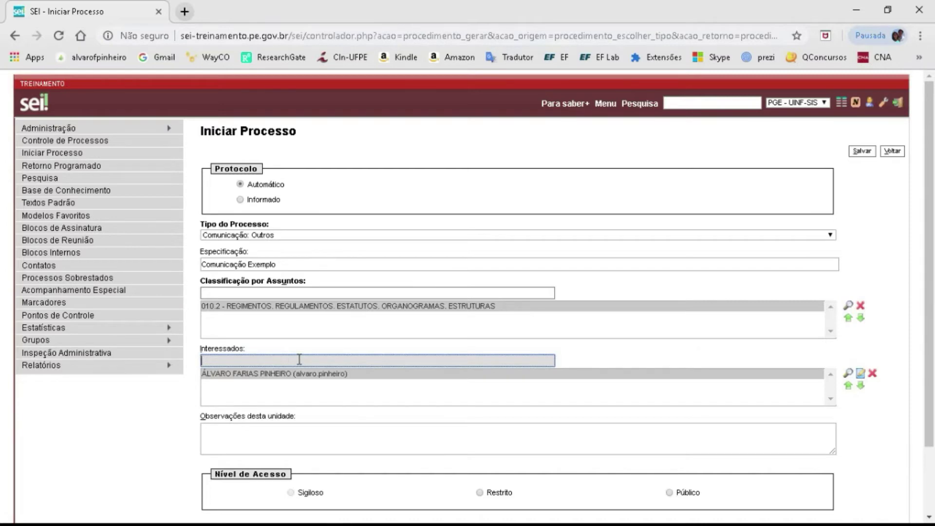
{"action": "type", "text": "kamilla"}
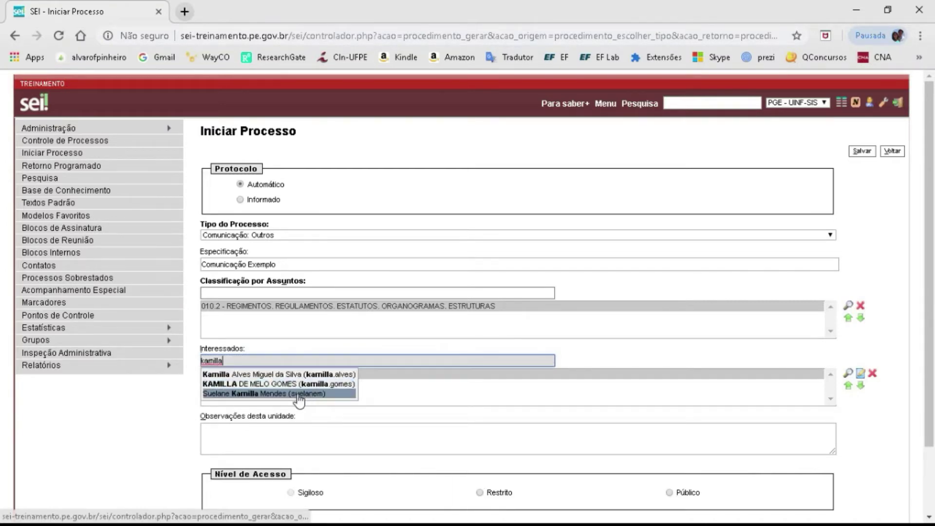
{"action": "left_click", "coordinate": [297, 385]}
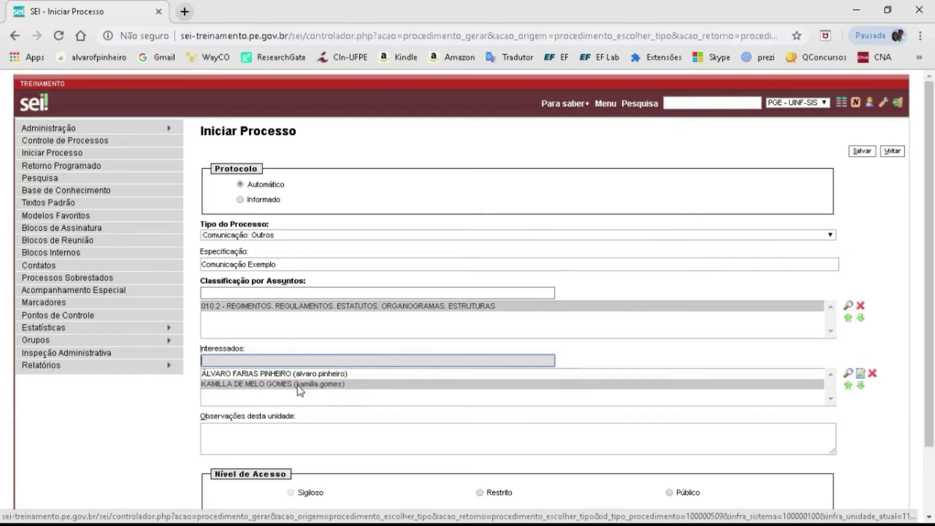
- Move the second person up in the Interessados list and back down to the original order
{"action": "left_click", "coordinate": [263, 373]}
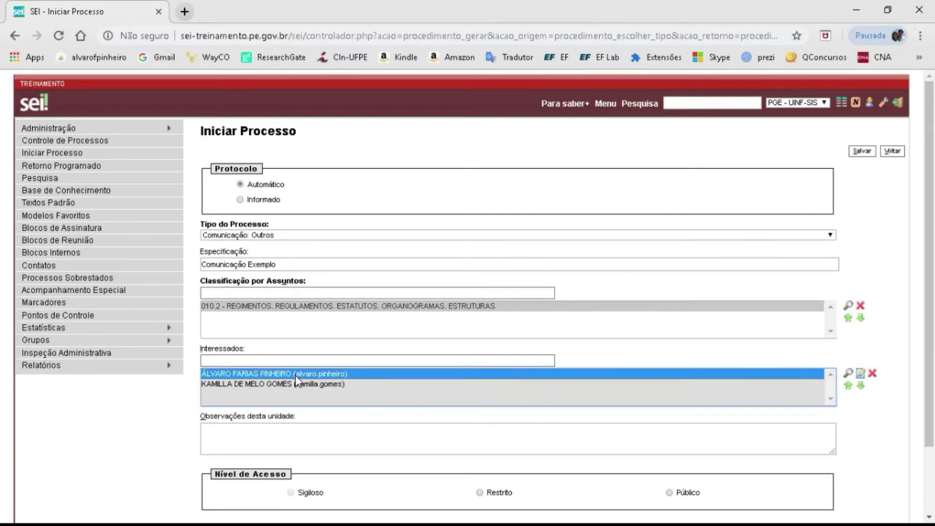
{"action": "left_click", "coordinate": [251, 384]}
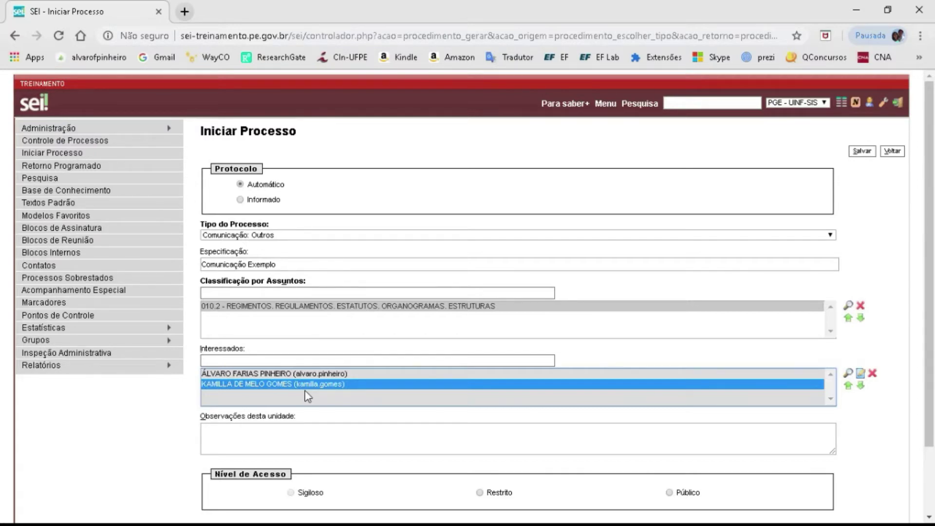
{"action": "left_click", "coordinate": [848, 387]}
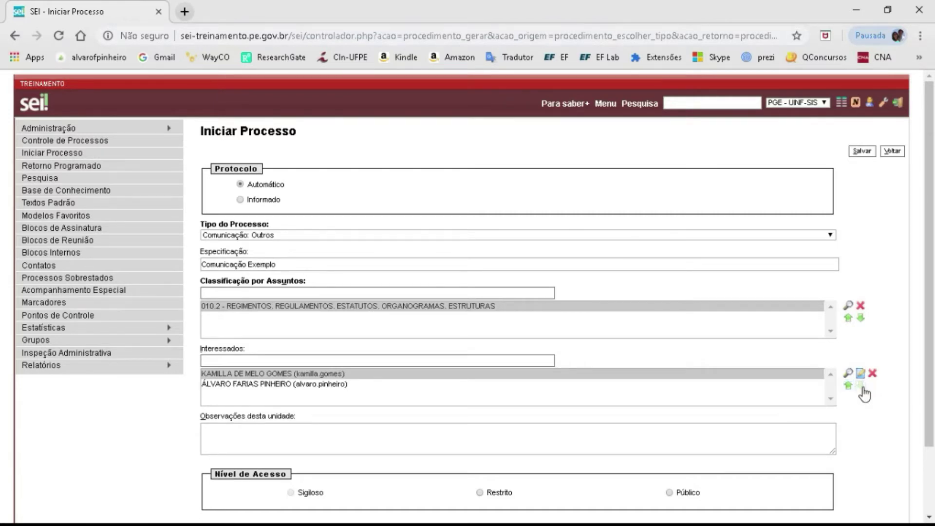
{"action": "left_click", "coordinate": [861, 387]}
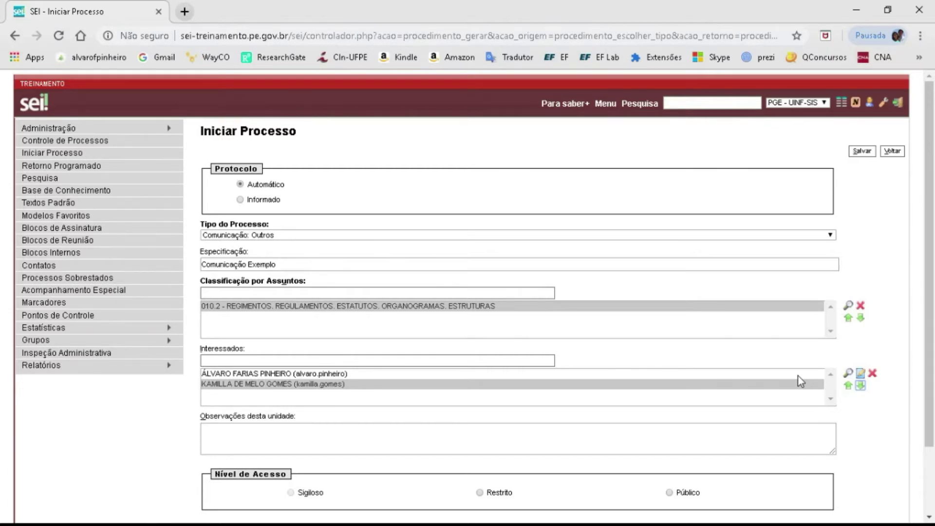
- Set the access level to Restrito with Controle Interno (Art. 26, § 3º, da Lei nº 10.180/2001) as the Hipótese Legal
{"action": "scroll", "coordinate": [779, 251], "scroll_direction": "down", "scroll_amount": 2}
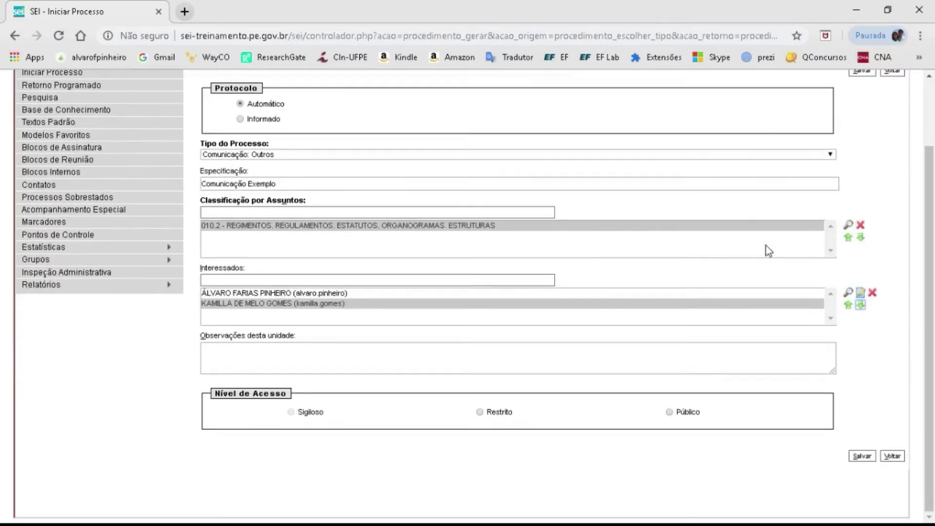
{"action": "left_click", "coordinate": [260, 362]}
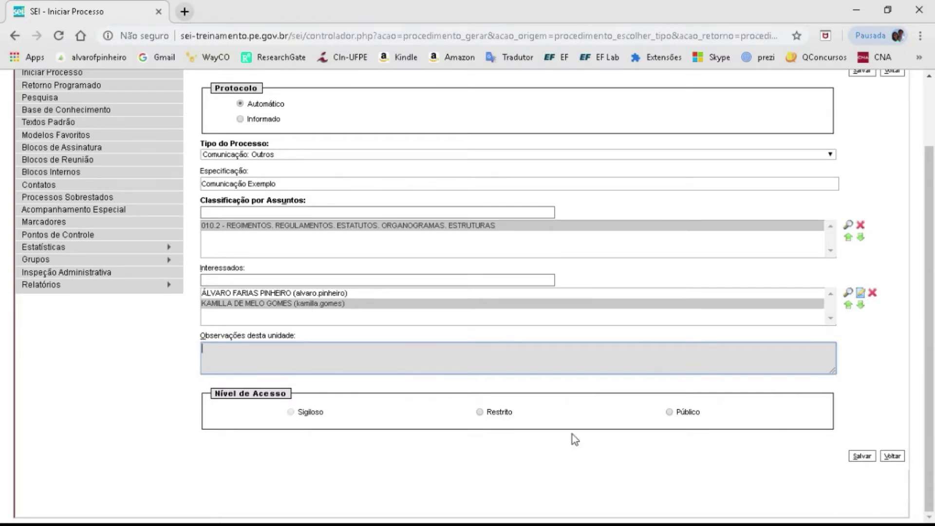
{"action": "left_click", "coordinate": [487, 414]}
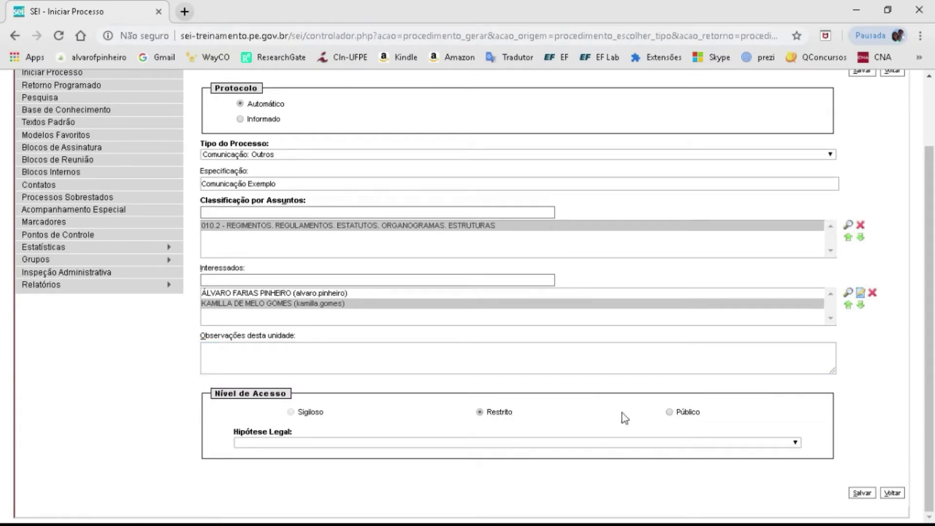
{"action": "left_click", "coordinate": [669, 413]}
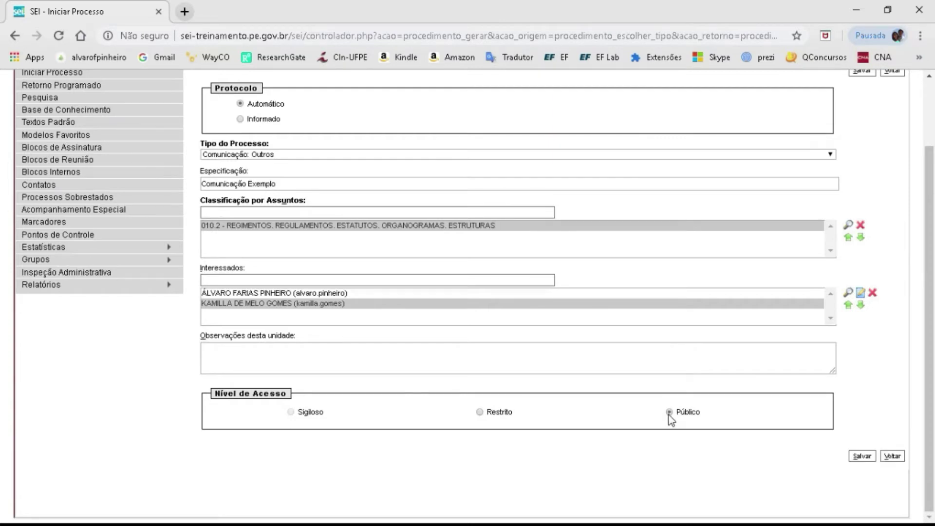
{"action": "left_click", "coordinate": [480, 412]}
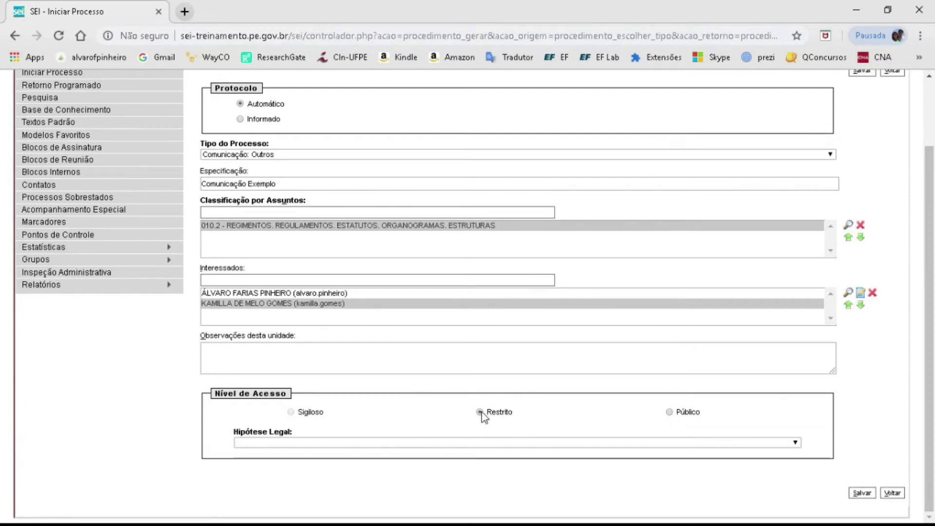
{"action": "left_click", "coordinate": [502, 443]}
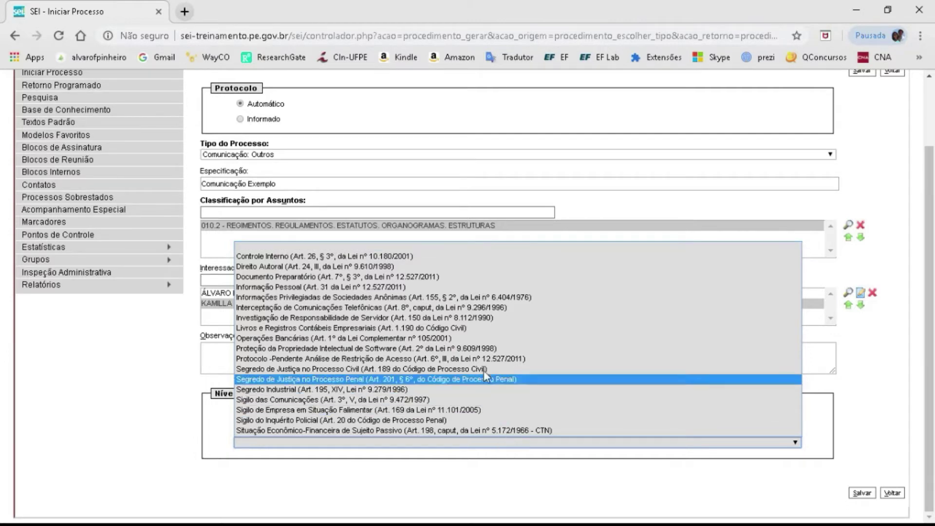
{"action": "left_click", "coordinate": [404, 257]}
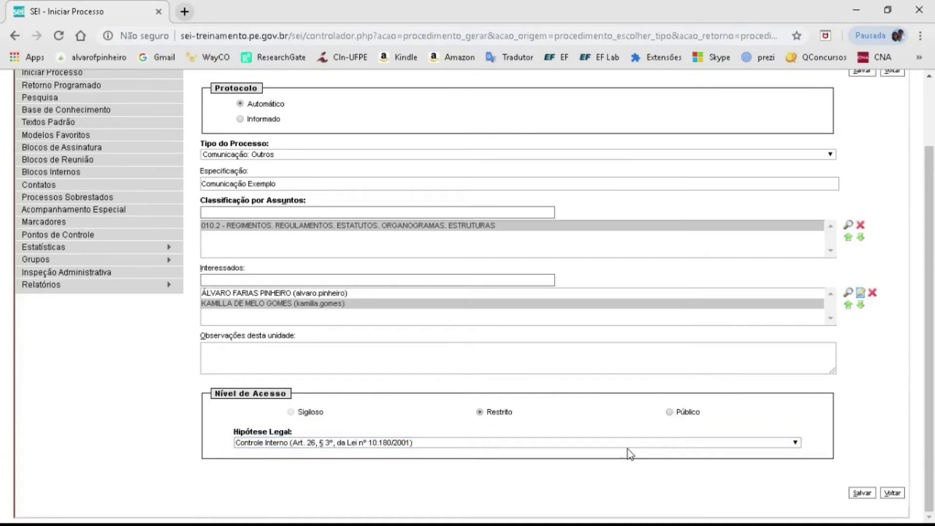
- Clear the Hipótese Legal, change the access level to Público, and save the process
{"action": "left_click", "coordinate": [772, 444]}
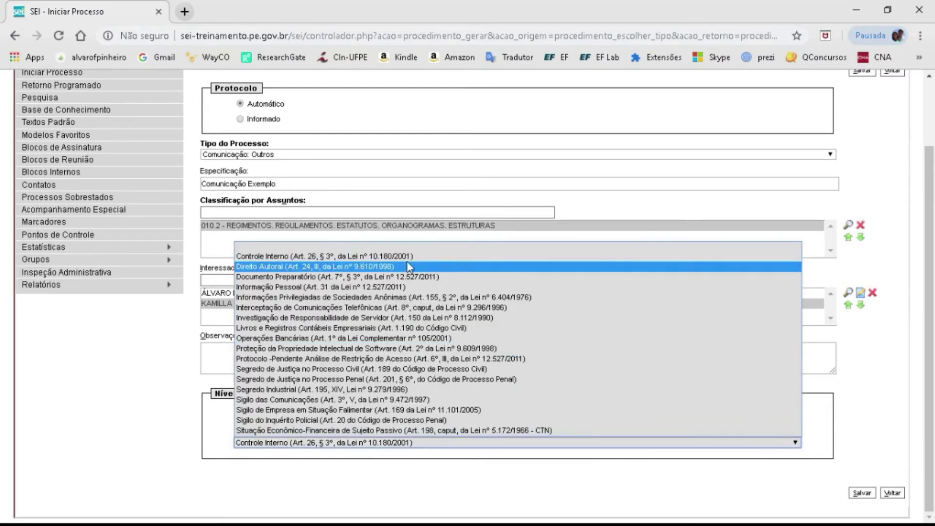
{"action": "left_click", "coordinate": [388, 244]}
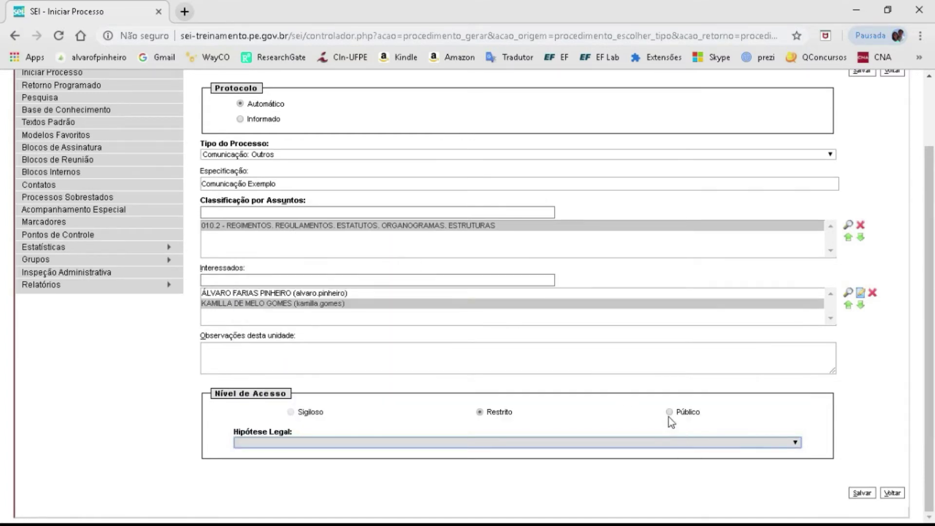
{"action": "left_click", "coordinate": [670, 413]}
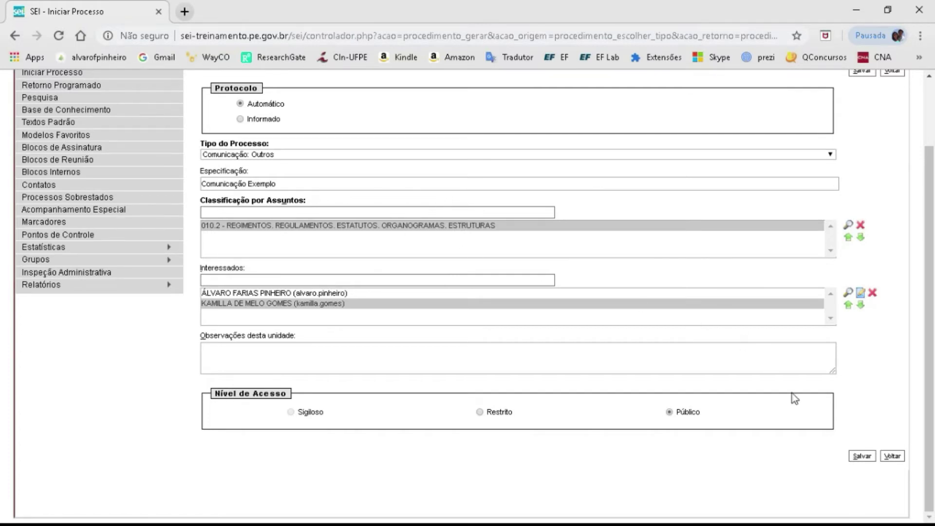
{"action": "left_click", "coordinate": [866, 457]}
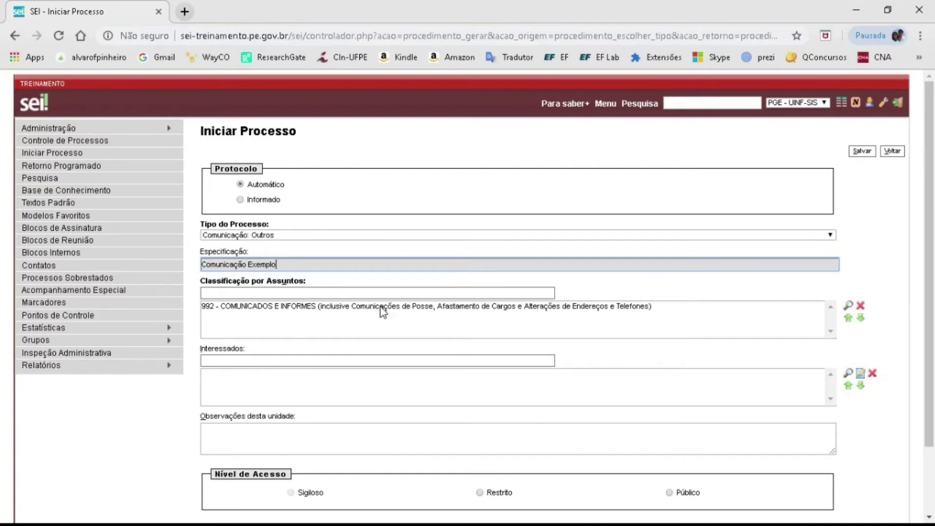
- Search the subjects for "informe" and try to add 992 - COMUNICADOS E INFORMES to the classification
{"action": "left_click", "coordinate": [374, 292]}
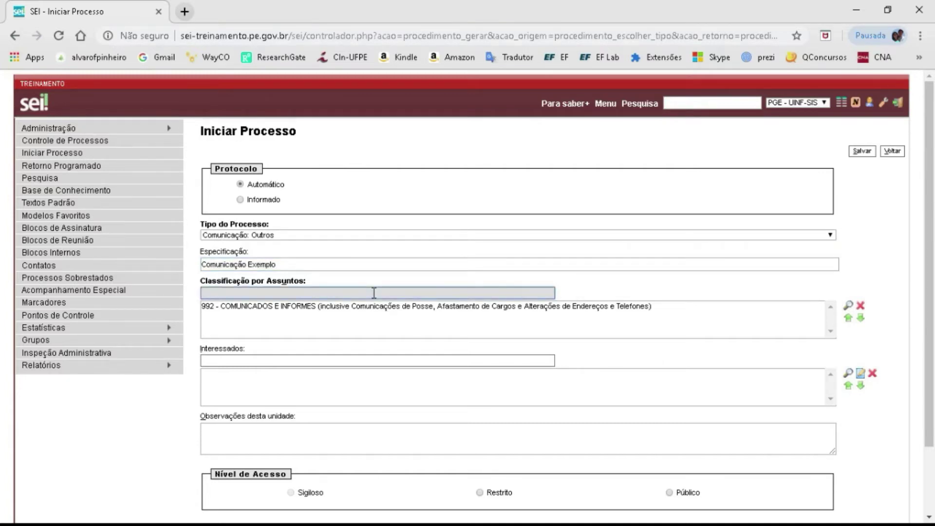
{"action": "type", "text": "in"}
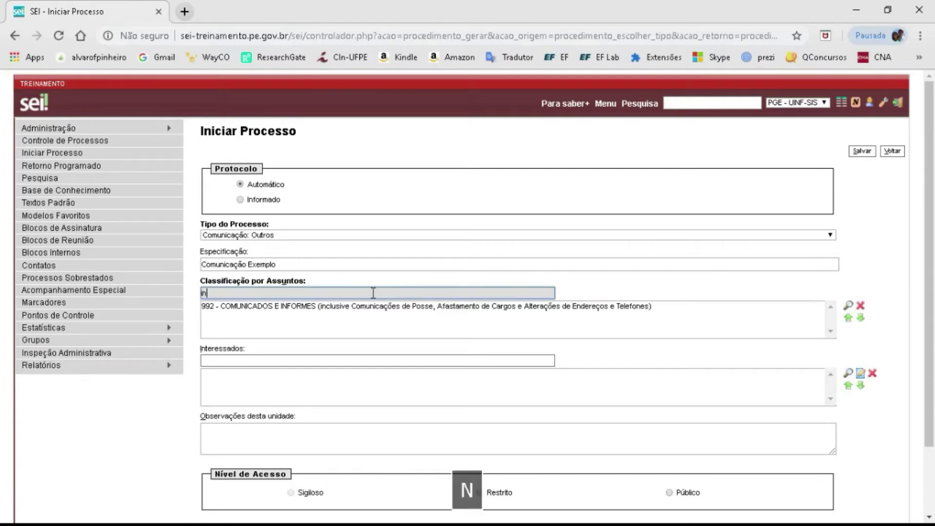
{"action": "type", "text": "forme"}
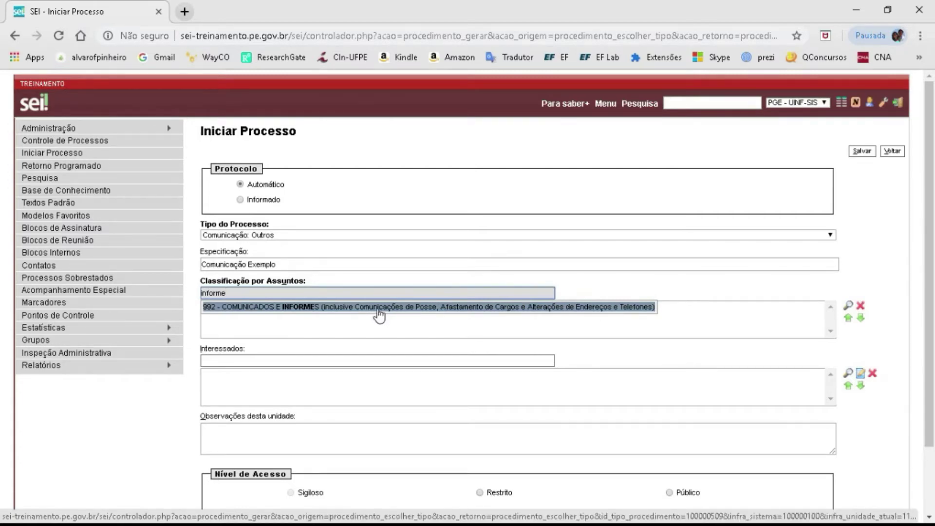
{"action": "left_click", "coordinate": [378, 310]}
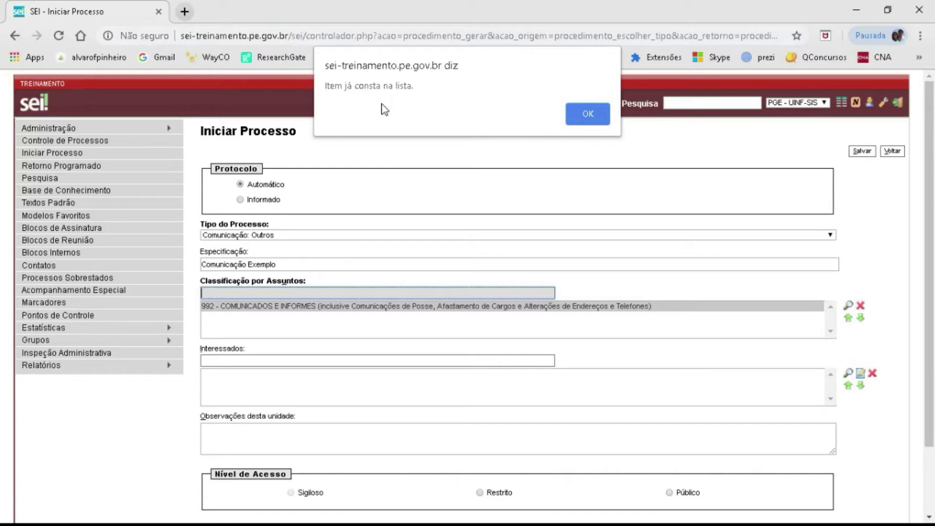
{"action": "left_click", "coordinate": [587, 115]}
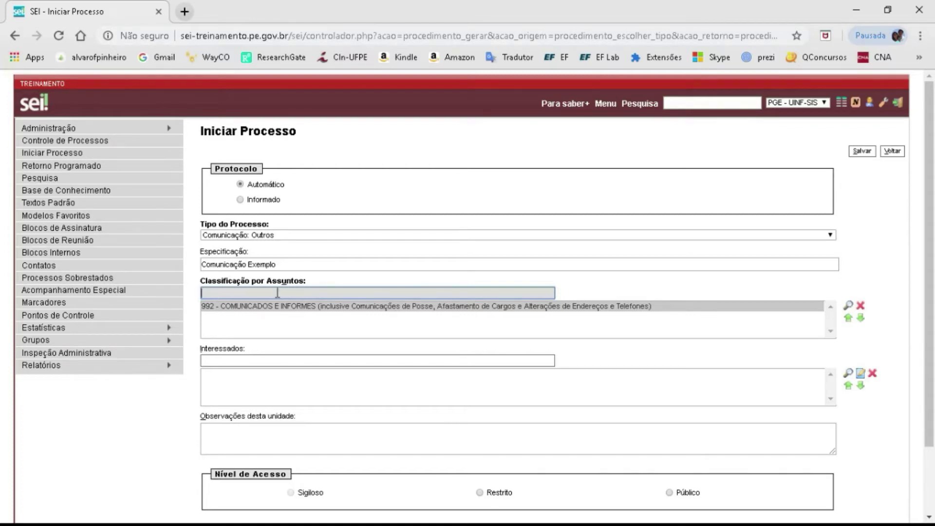
- Search the subjects for "regim" and add 010.2 - REGIMENTOS. REGULAMENTOS. ESTATUTOS. ORGANOGRAMAS. ESTRUTURAS to the classification
{"action": "type", "text": "re"}
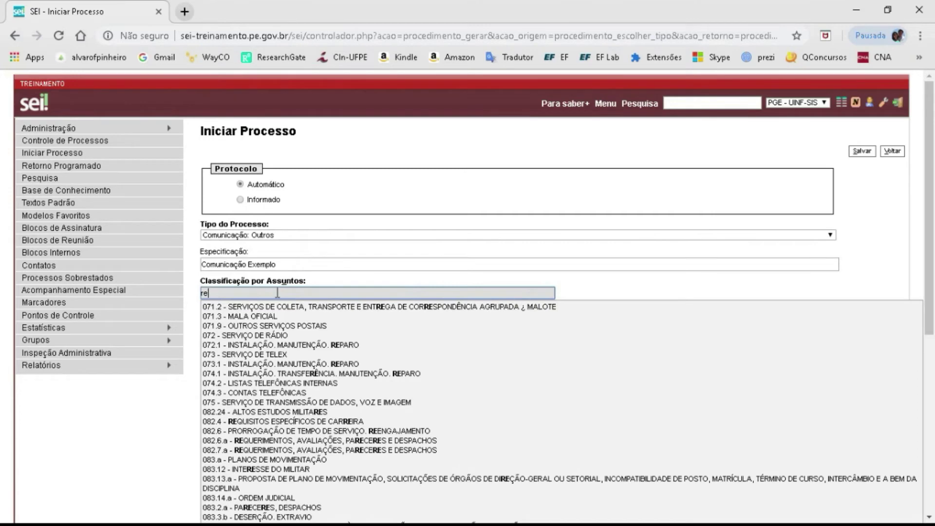
{"action": "type", "text": "gim"}
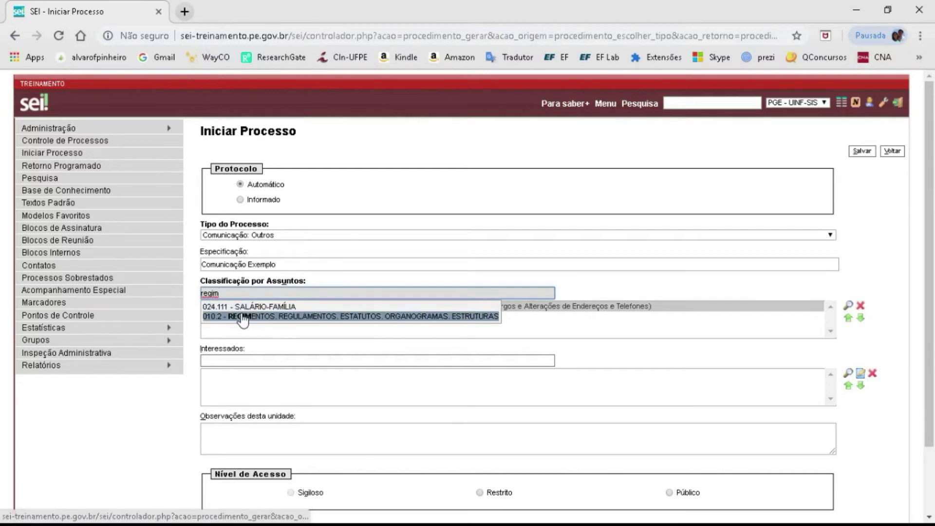
{"action": "left_click", "coordinate": [293, 316]}
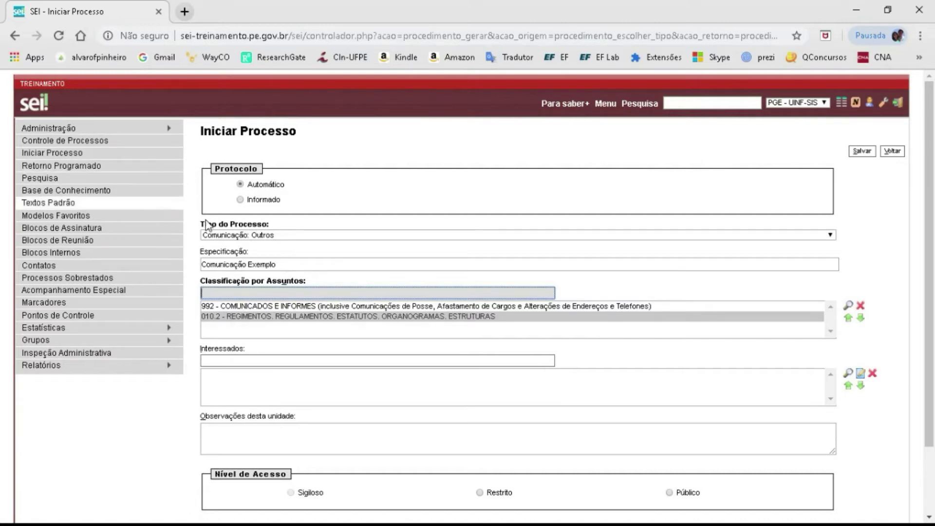
- Remove the subject 992 - COMUNICADOS E INFORMES from the Classificação por Assuntos list
{"action": "left_click", "coordinate": [277, 310]}
{"action": "key", "text": "Down"}
{"action": "key", "text": "Up"}
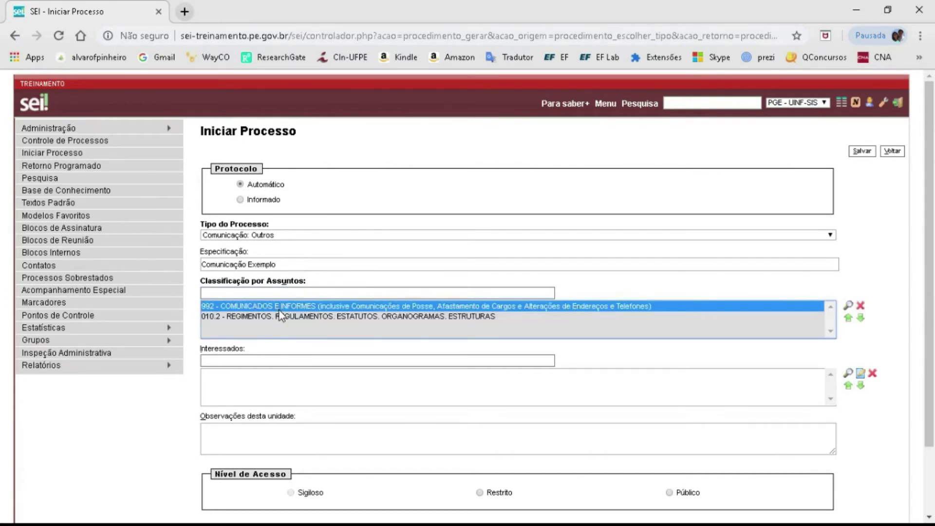
{"action": "left_click", "coordinate": [274, 318]}
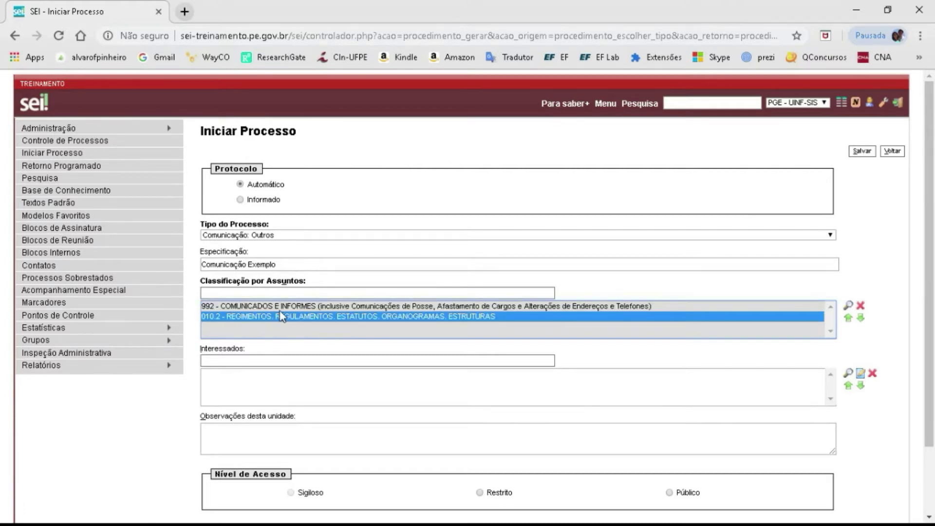
{"action": "key", "text": "Up"}
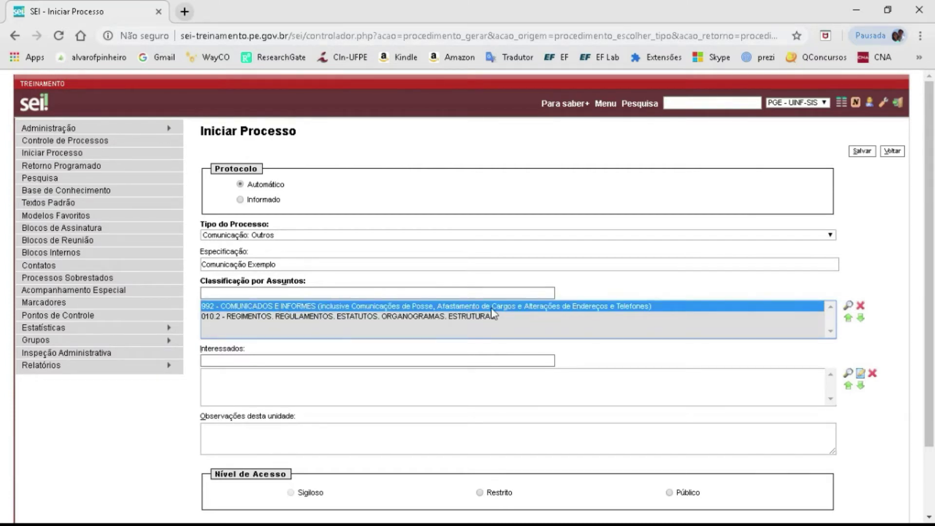
{"action": "left_click", "coordinate": [859, 307]}
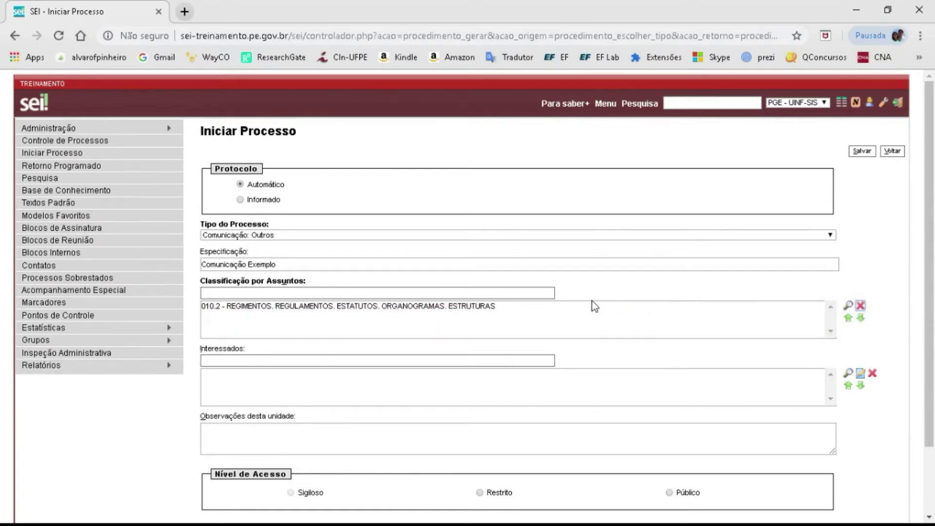
{"action": "left_click", "coordinate": [520, 292]}
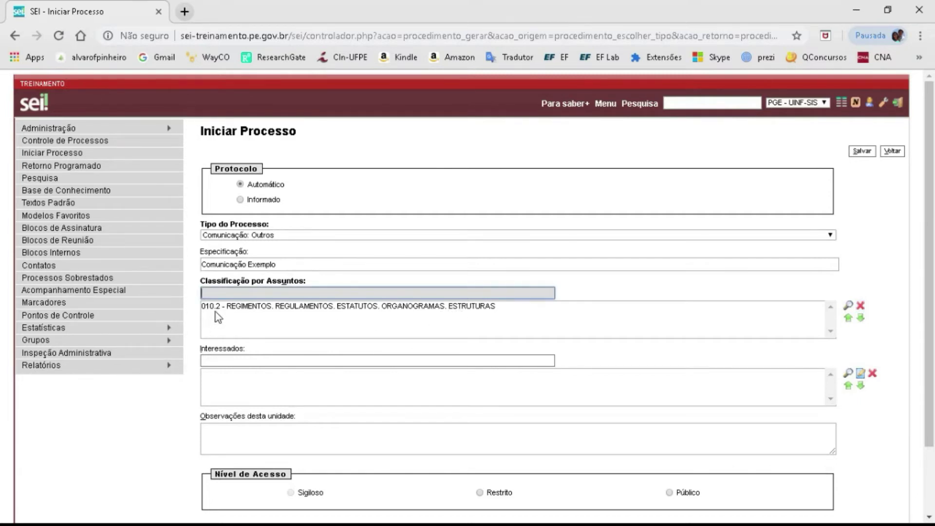
{"action": "left_click", "coordinate": [433, 310]}
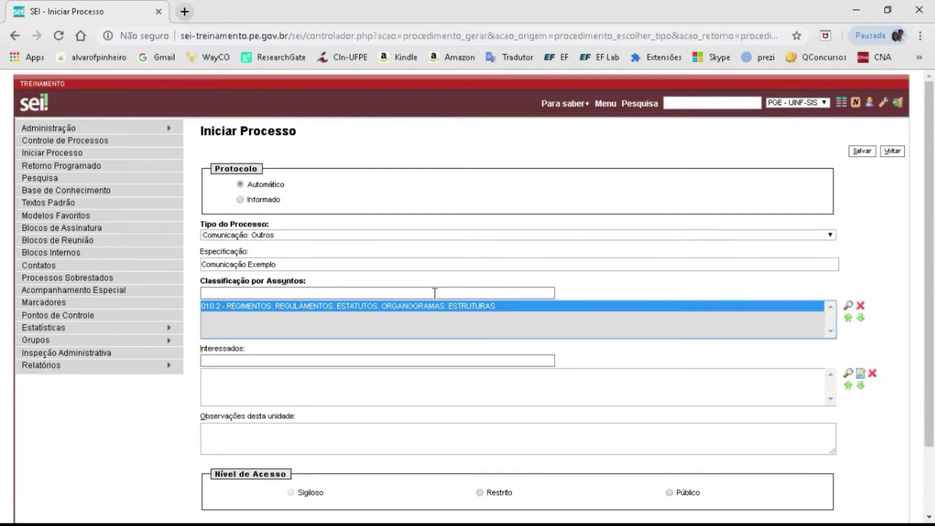
- Search for two people by name and add each matching entry to the Interessados list
{"action": "left_click", "coordinate": [215, 363]}
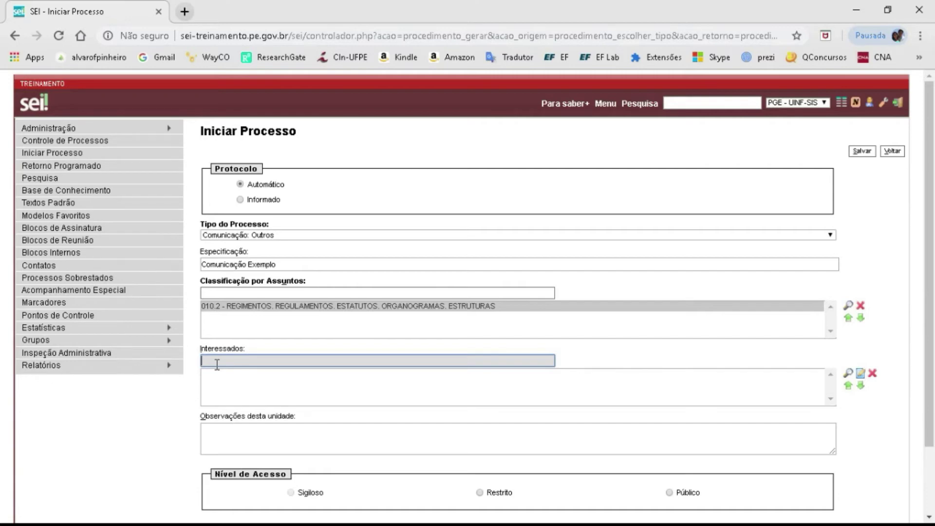
{"action": "type", "text": "alvaro"}
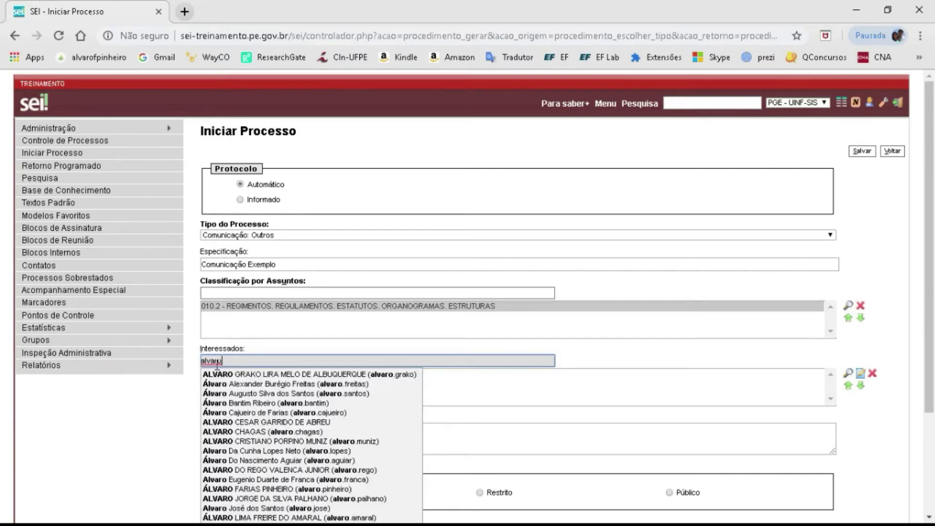
{"action": "type", "text": " fa"}
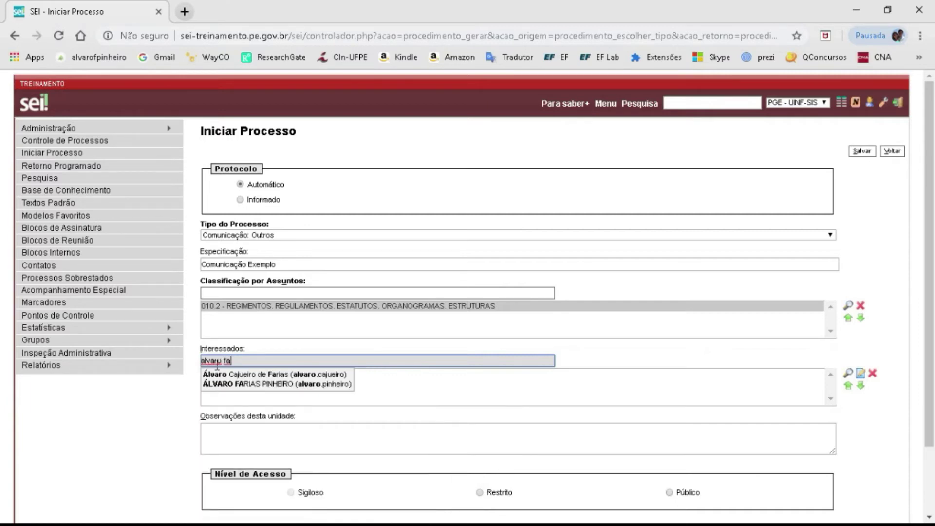
{"action": "left_click", "coordinate": [270, 384]}
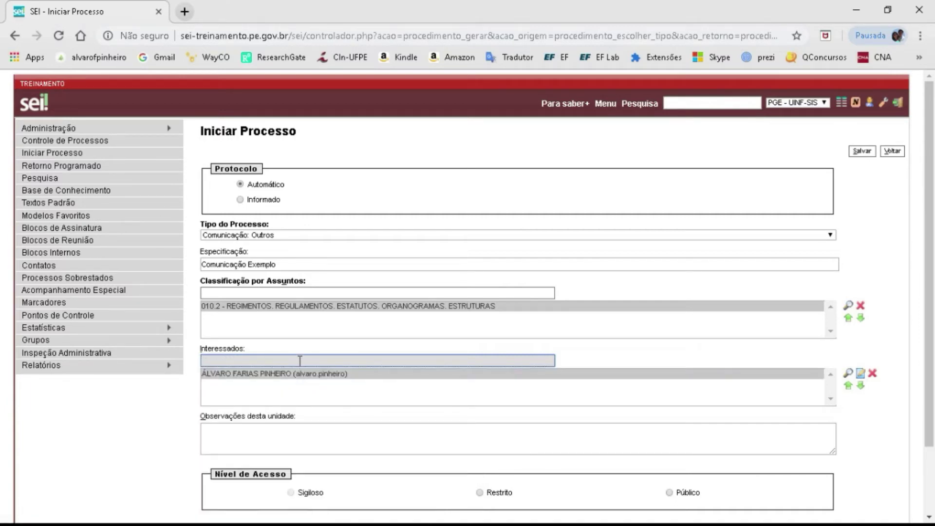
{"action": "type", "text": "ka"}
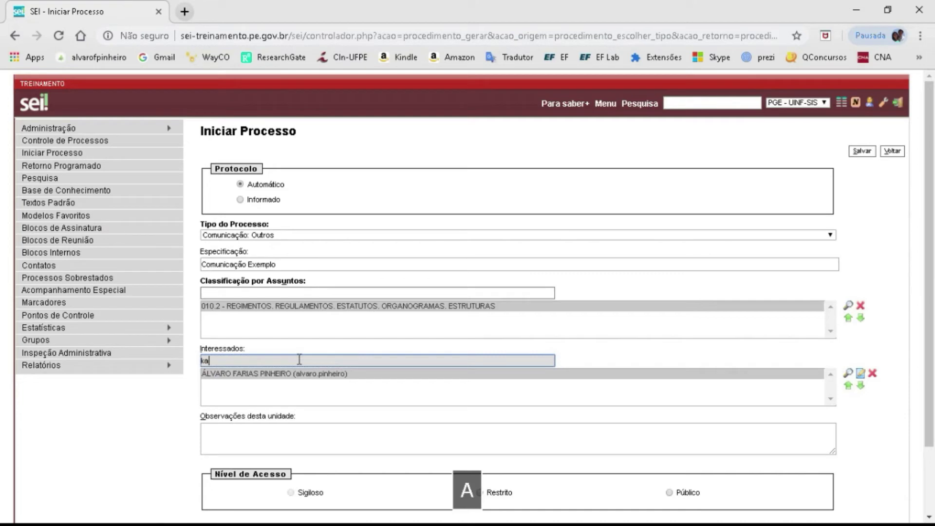
{"action": "type", "text": "milla"}
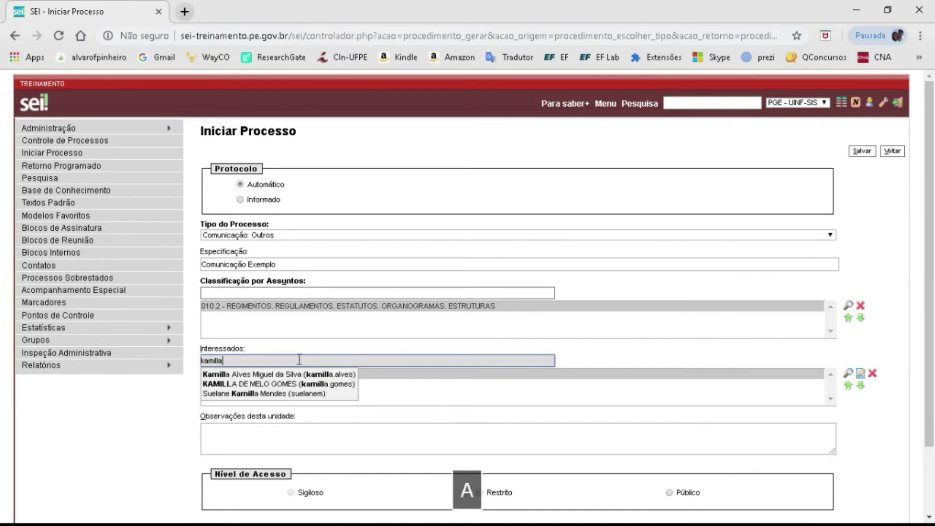
{"action": "left_click", "coordinate": [297, 384]}
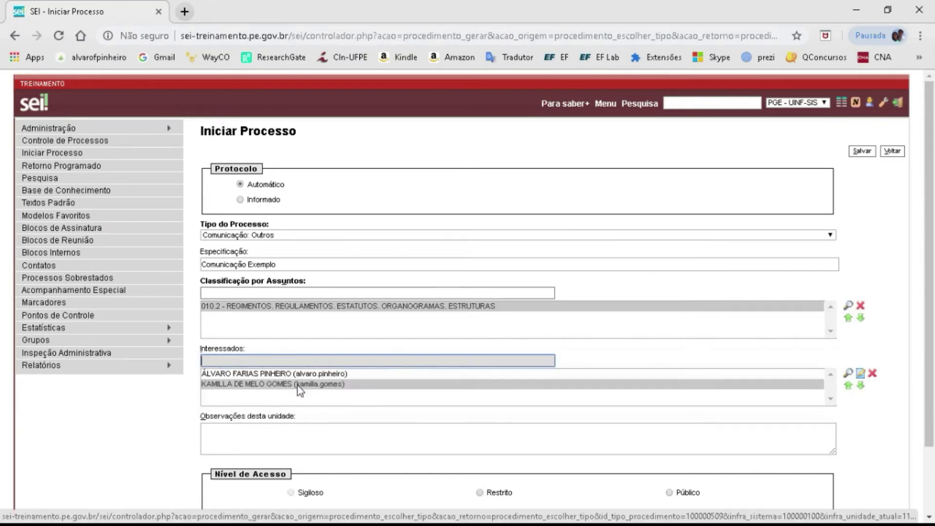
- Move the second person in the Interessados list up to first place
{"action": "left_click", "coordinate": [263, 373]}
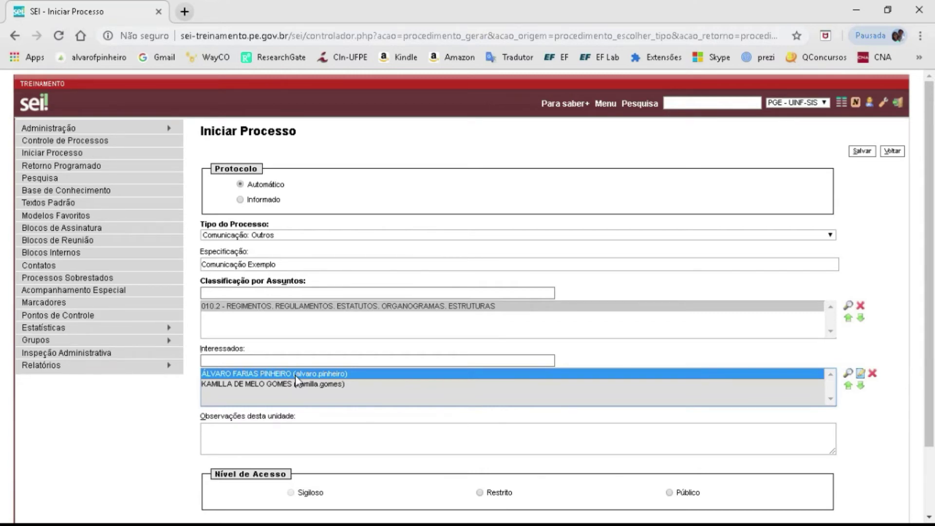
{"action": "left_click", "coordinate": [251, 385]}
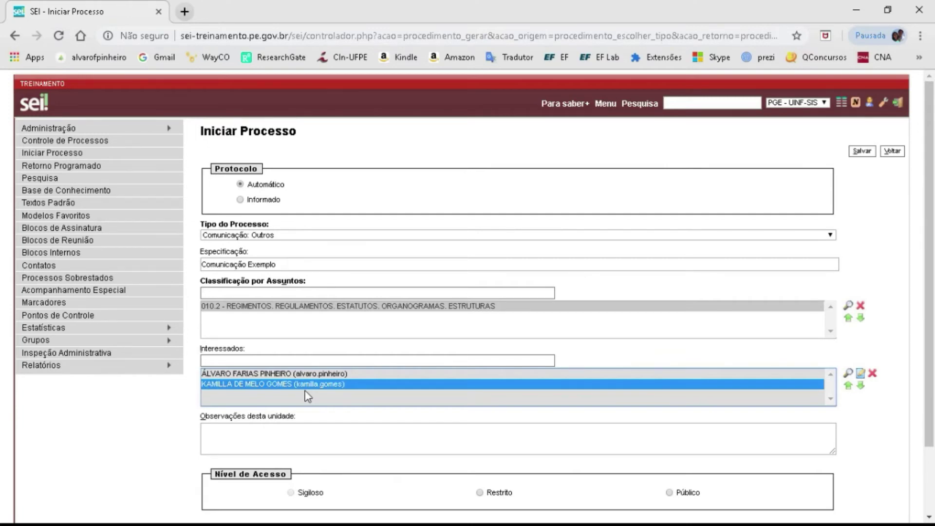
{"action": "left_click", "coordinate": [848, 385]}
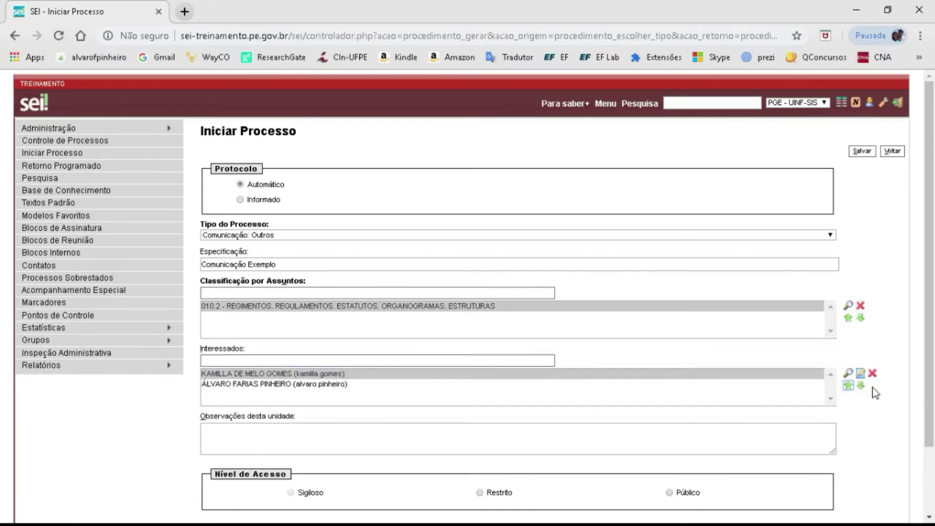
- Move the first person in the Interessados list down to second place and go to the unit's observations field
{"action": "left_click", "coordinate": [860, 386]}
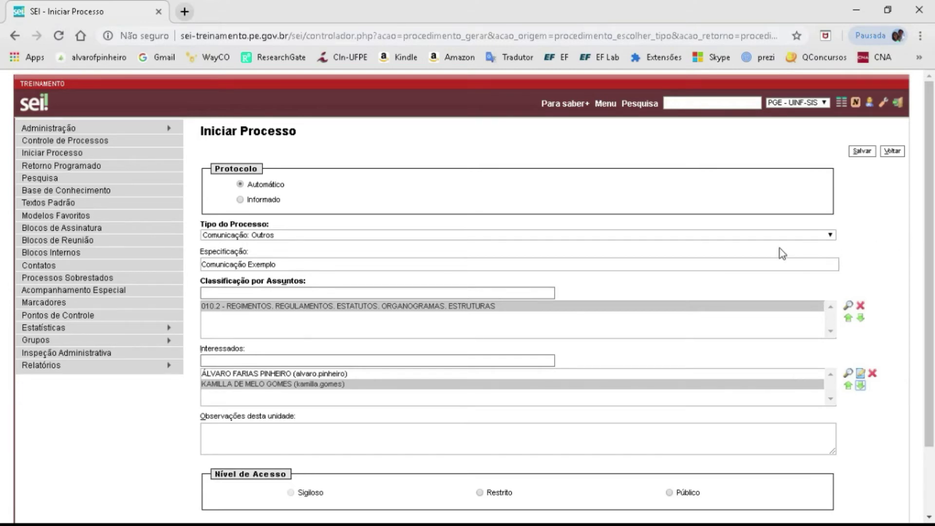
{"action": "scroll", "coordinate": [766, 247], "scroll_direction": "down", "scroll_amount": 2}
{"action": "left_click", "coordinate": [261, 363]}
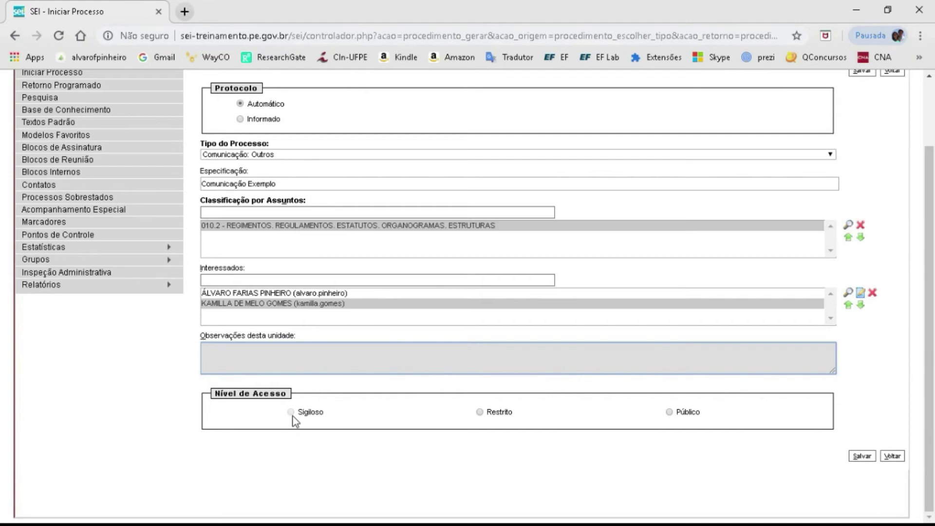
- Try the Restrito access level with the legal hypothesis Controle Interno (Art. 26, § 3º, da Lei nº 10.180/2001), and clear the hypothesis
{"action": "left_click", "coordinate": [479, 412]}
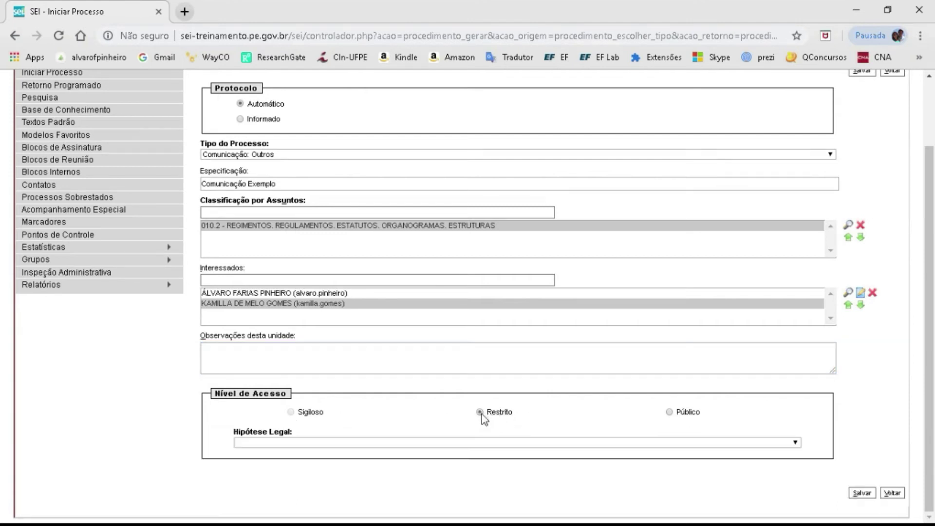
{"action": "left_click", "coordinate": [669, 412]}
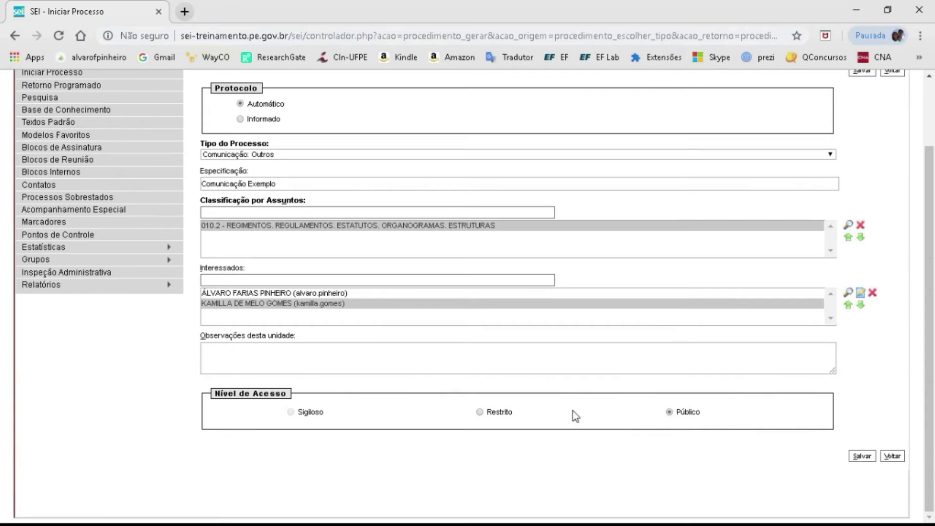
{"action": "left_click", "coordinate": [479, 412]}
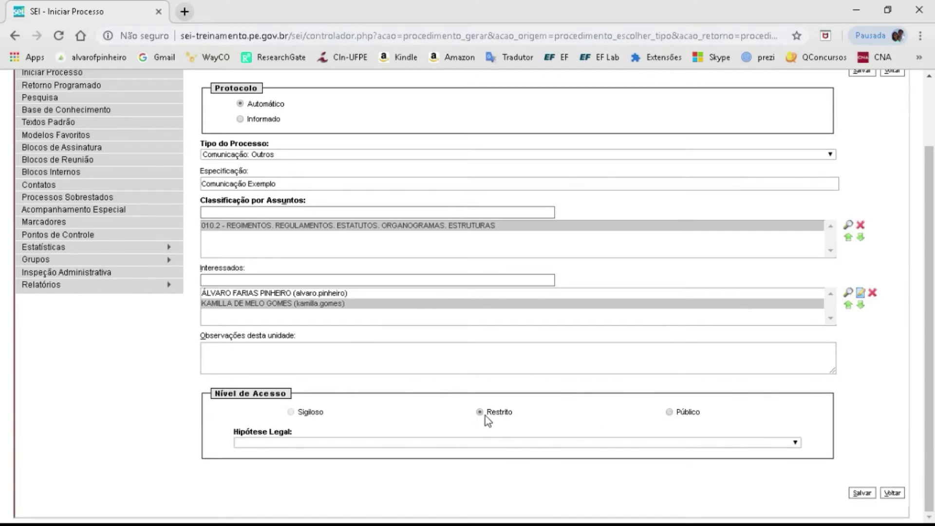
{"action": "left_click", "coordinate": [502, 443]}
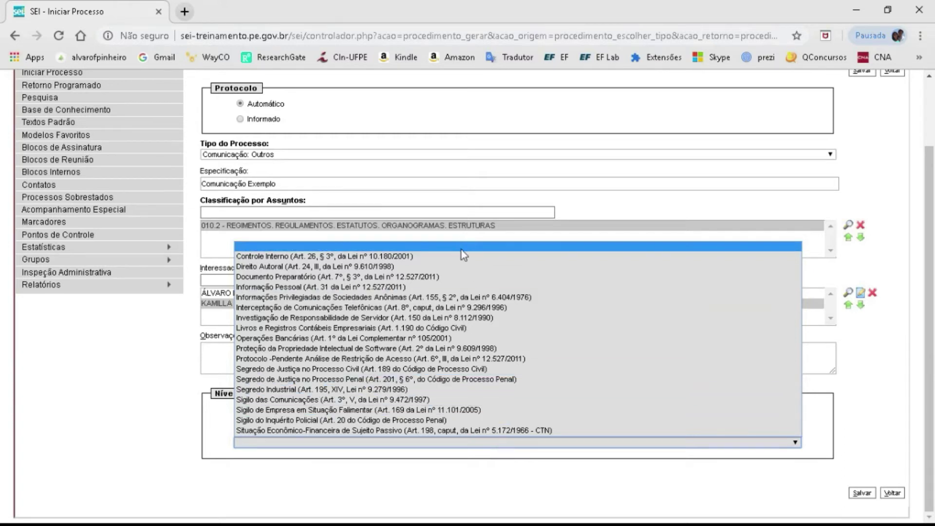
{"action": "left_click", "coordinate": [404, 256]}
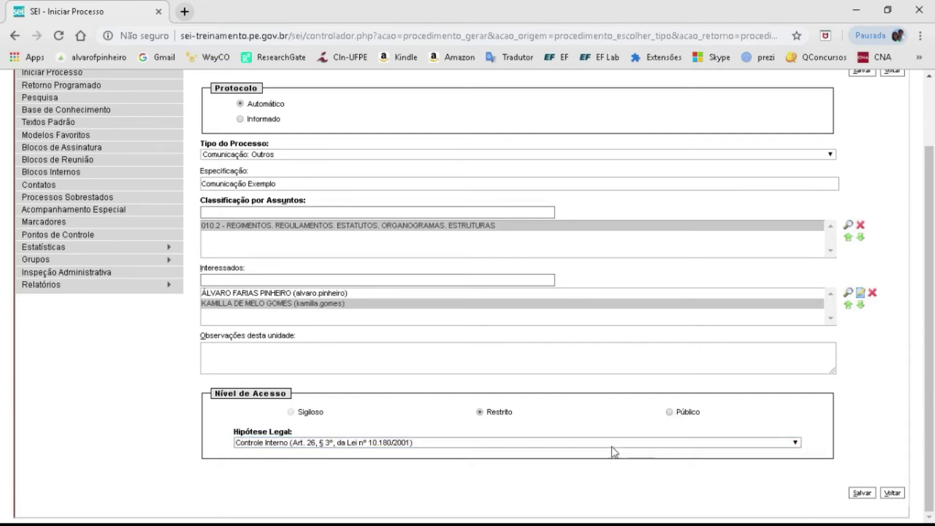
{"action": "left_click", "coordinate": [778, 444]}
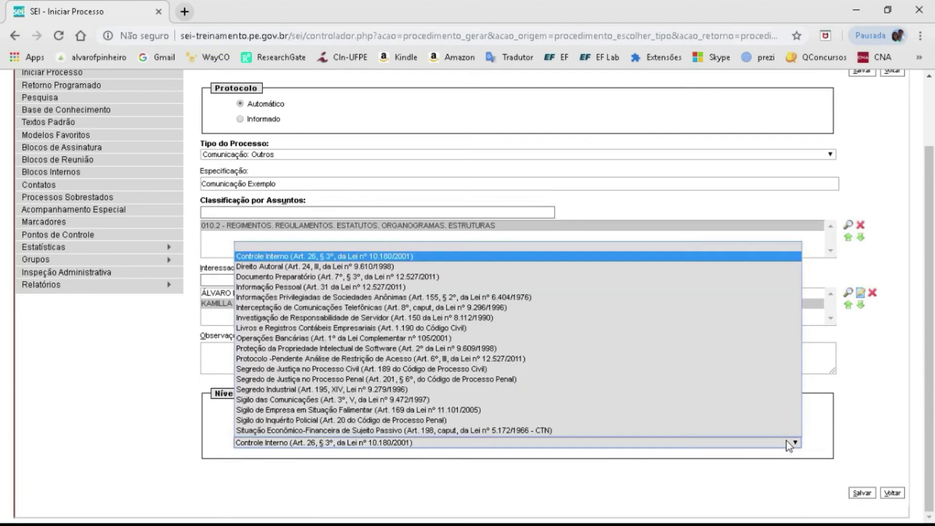
{"action": "left_click", "coordinate": [387, 248]}
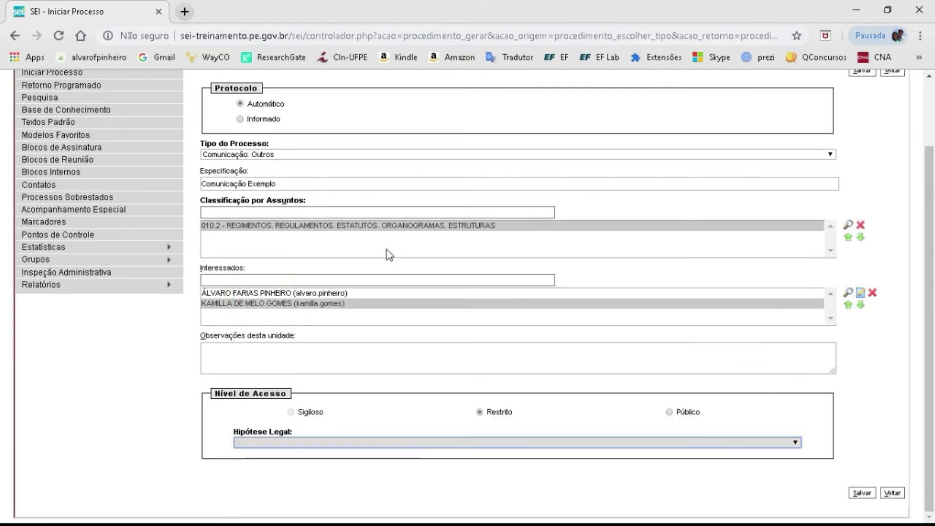
- Set the process's access level to Público and save the process
{"action": "left_click", "coordinate": [669, 412]}
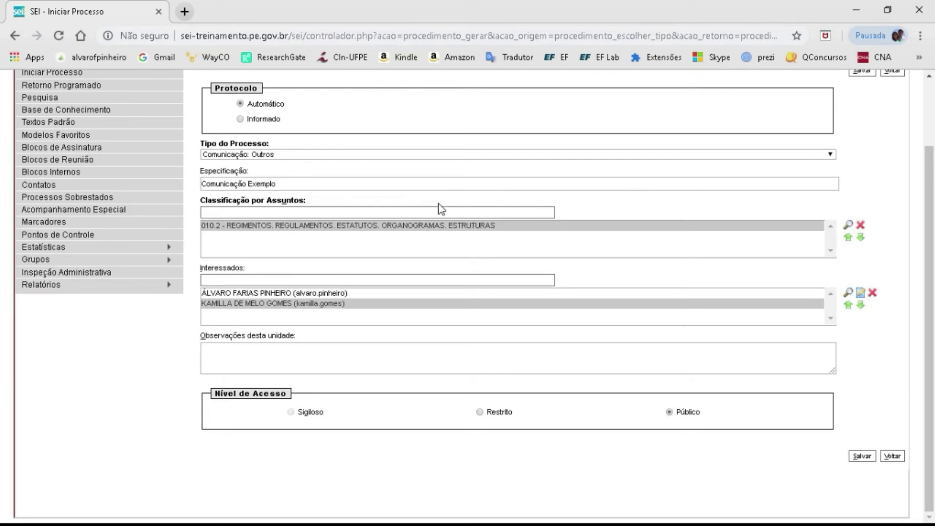
{"action": "left_click", "coordinate": [866, 457]}
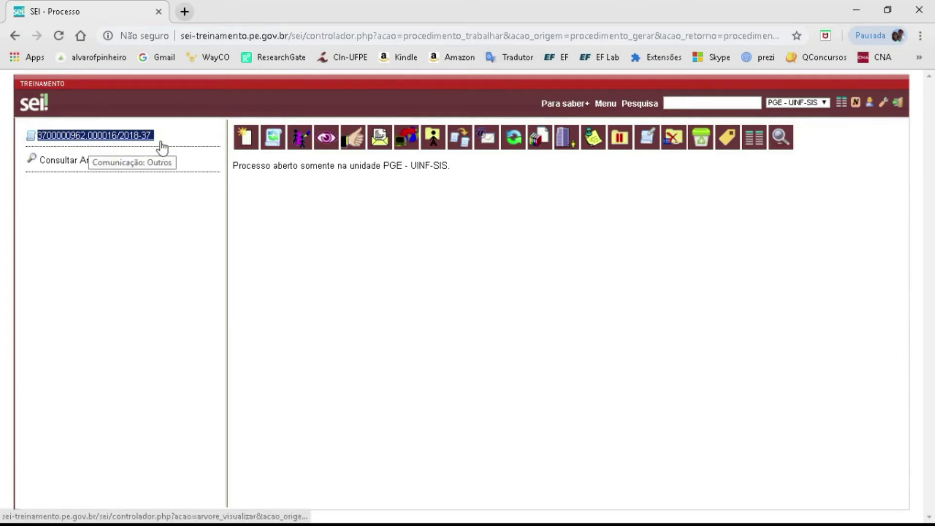
- Start a new document in the process, show all document types and choose GOV PE - CI
{"action": "left_click", "coordinate": [245, 141]}
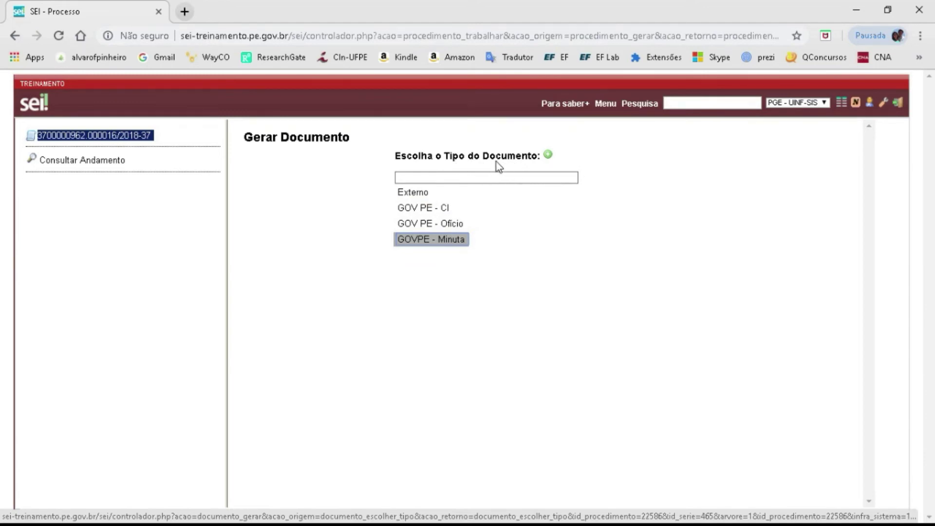
{"action": "left_click", "coordinate": [549, 157]}
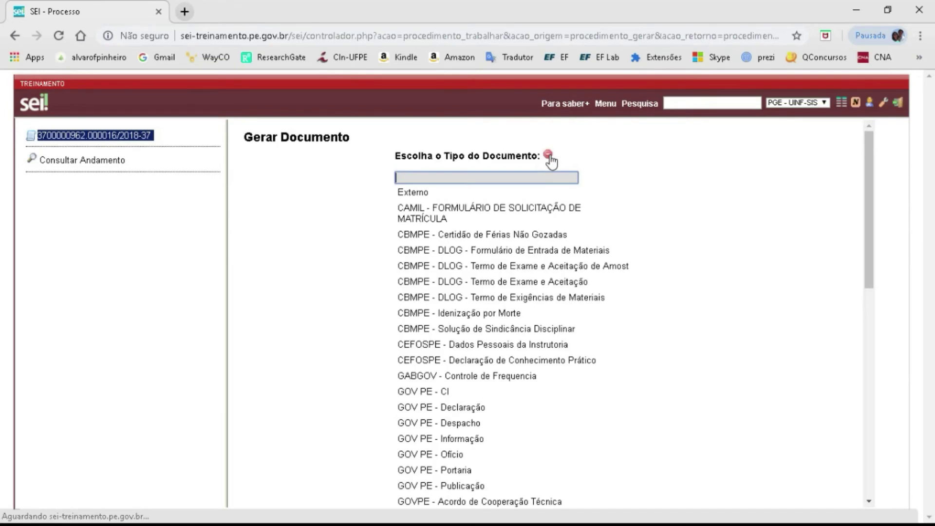
{"action": "scroll", "coordinate": [623, 314], "scroll_direction": "down", "scroll_amount": 10}
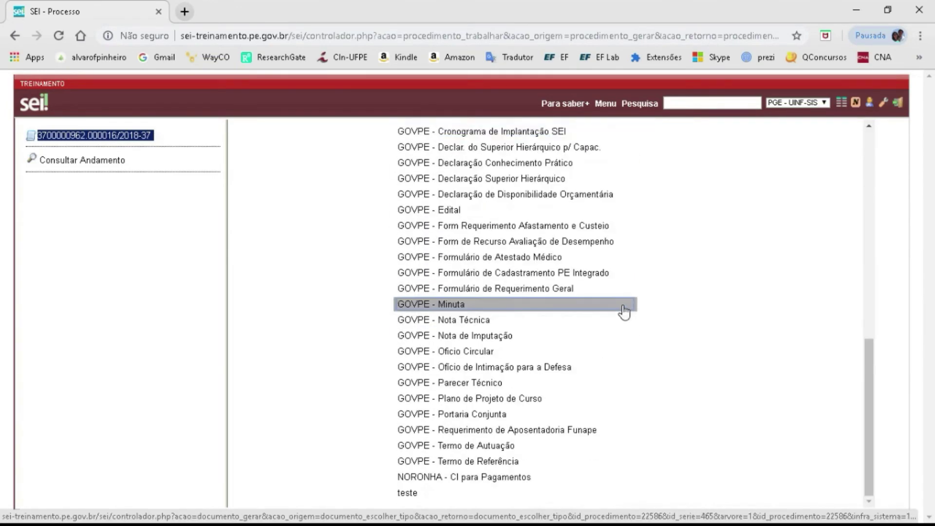
{"action": "scroll", "coordinate": [625, 314], "scroll_direction": "up", "scroll_amount": 10}
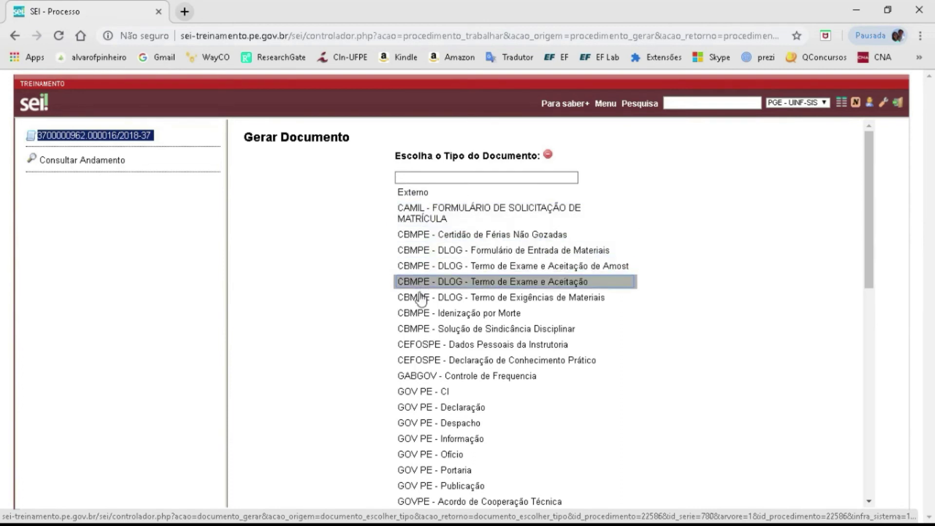
{"action": "left_click", "coordinate": [429, 394]}
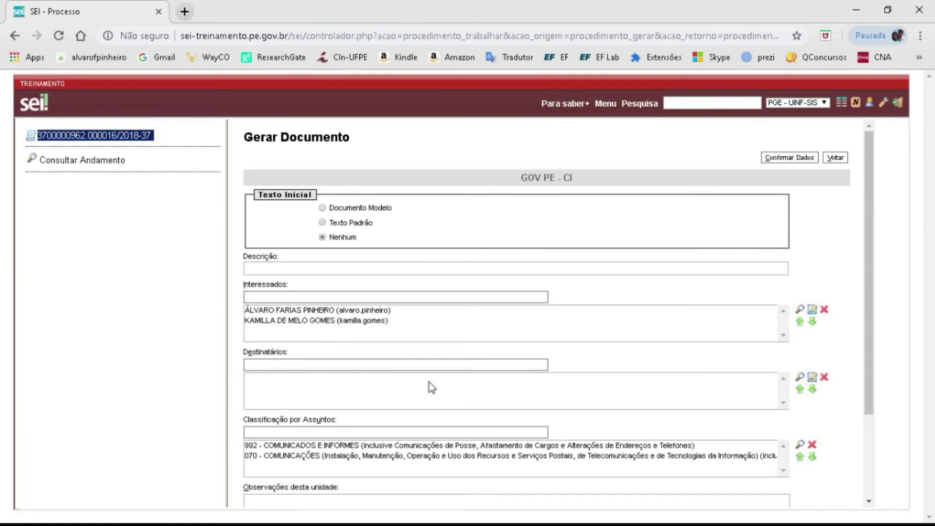
- Try the Documento Modelo and Texto Padrão options for the initial text and return to Nenhum
{"action": "left_click", "coordinate": [384, 208]}
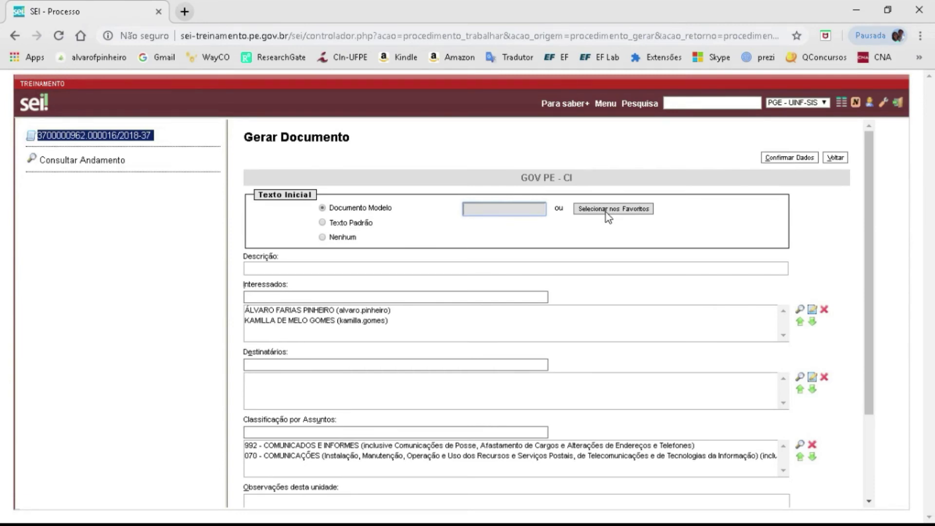
{"action": "left_click", "coordinate": [369, 225]}
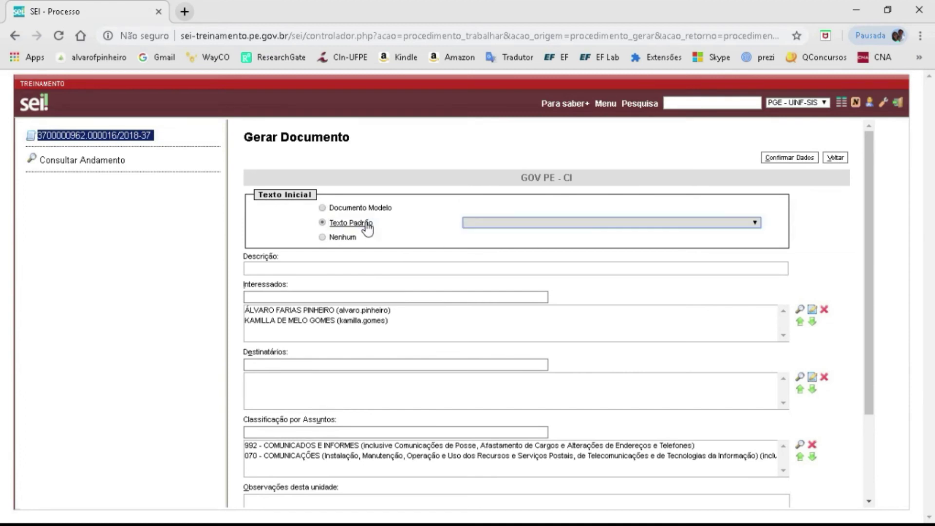
{"action": "left_click", "coordinate": [541, 221]}
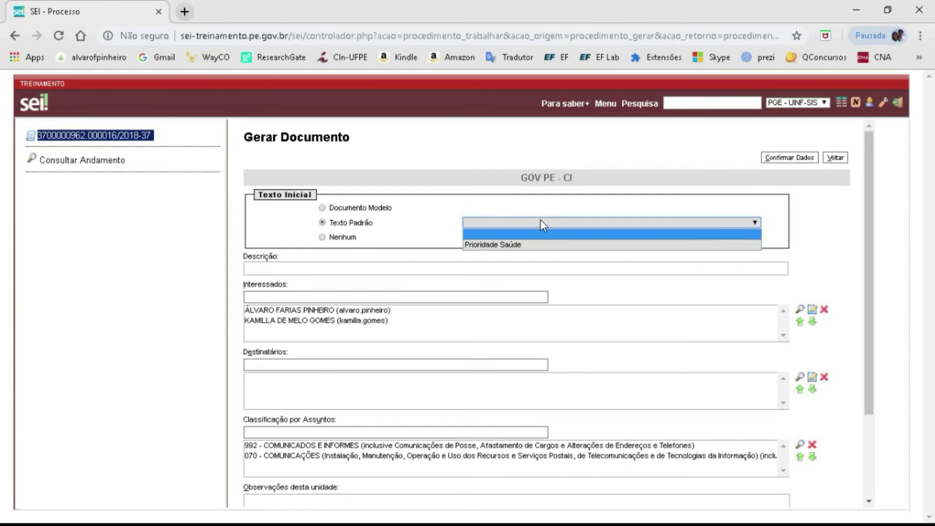
{"action": "left_click", "coordinate": [343, 239]}
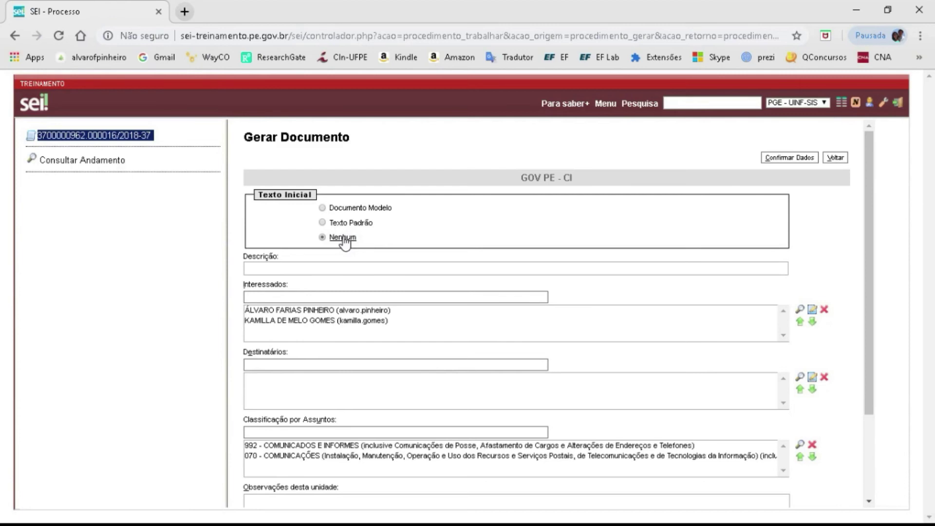
- Enter "CI Exemplo" as the document's description
{"action": "left_click", "coordinate": [289, 269]}
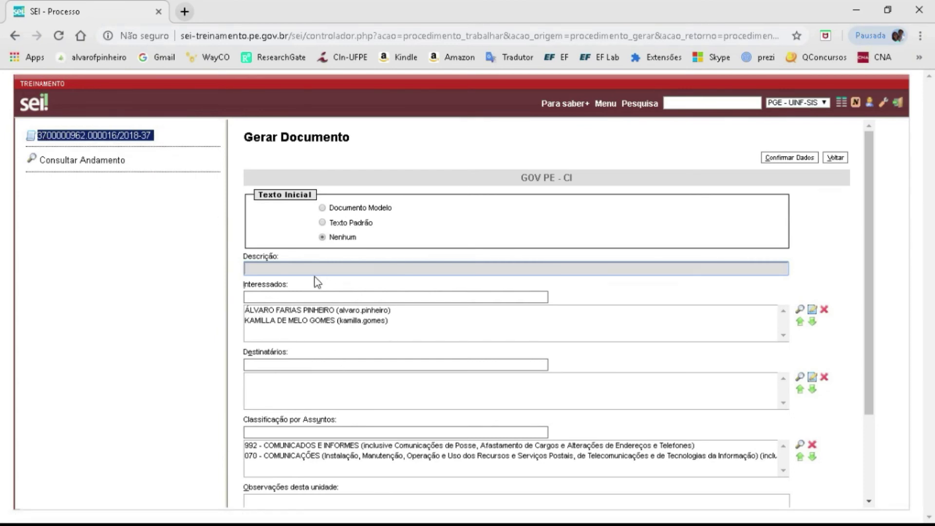
{"action": "type", "text": "CI E"}
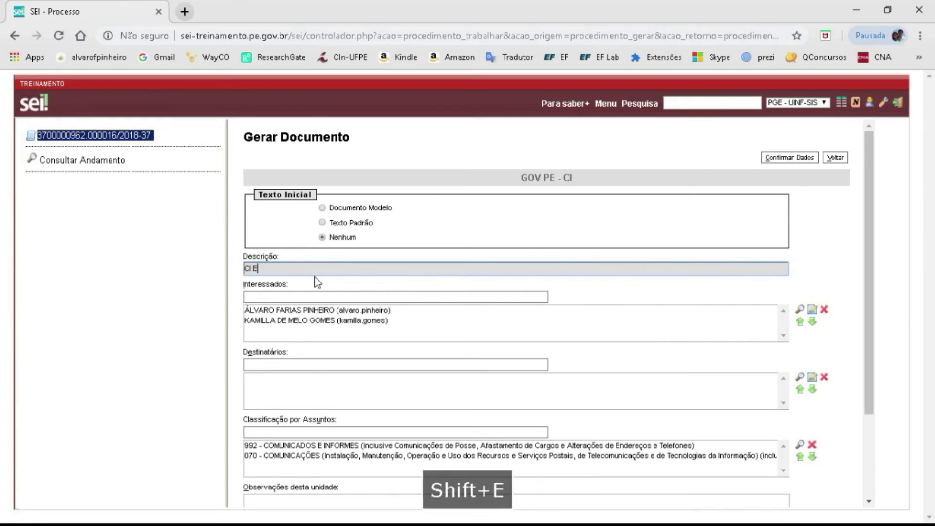
{"action": "type", "text": "xemplo"}
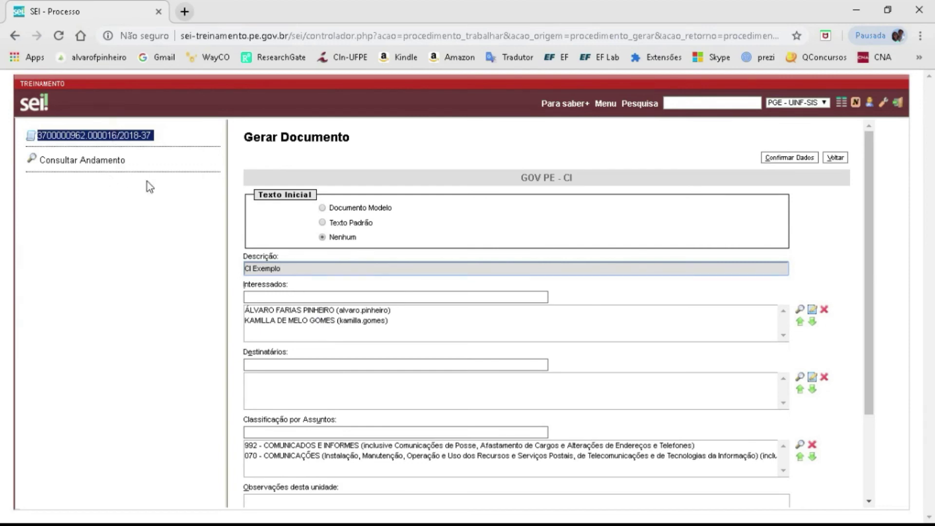
- Search for a person by name, add the matching entry to the Destinatários list and select it
{"action": "left_click", "coordinate": [282, 366]}
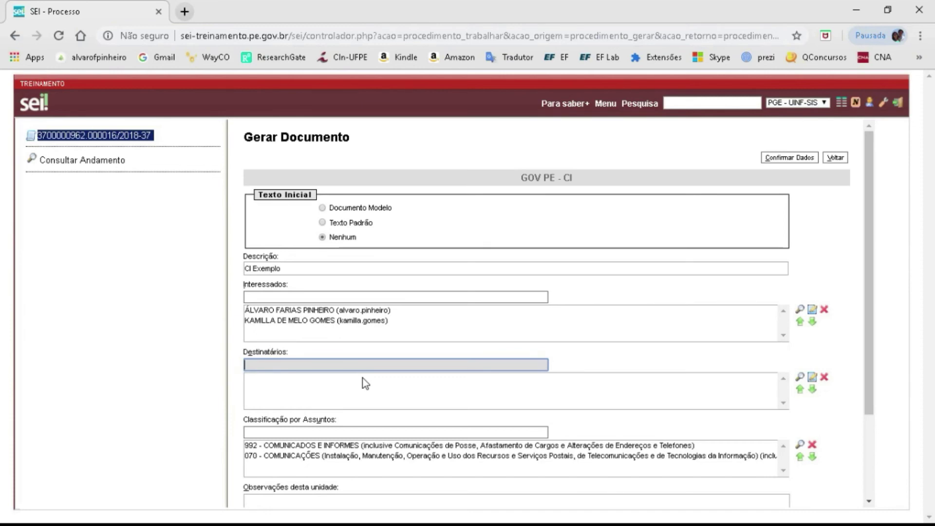
{"action": "type", "text": "erika"}
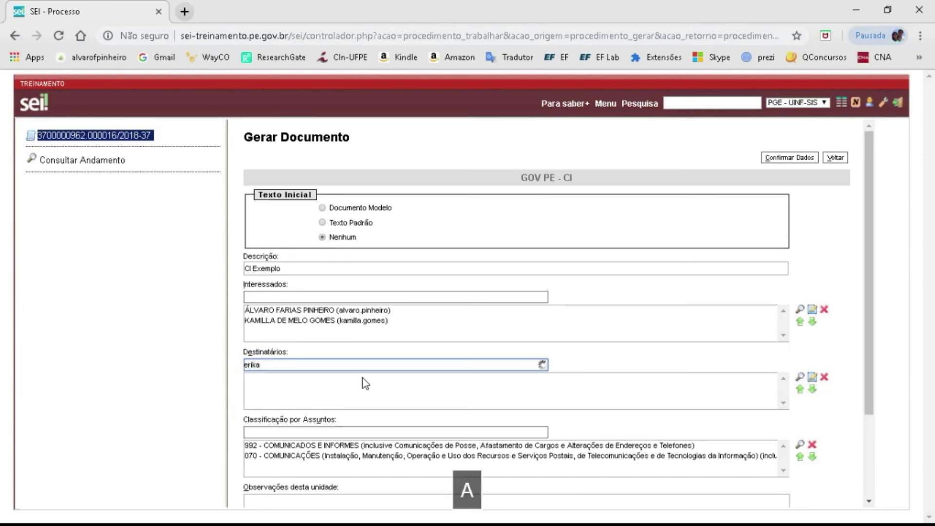
{"action": "type", "text": " lac"}
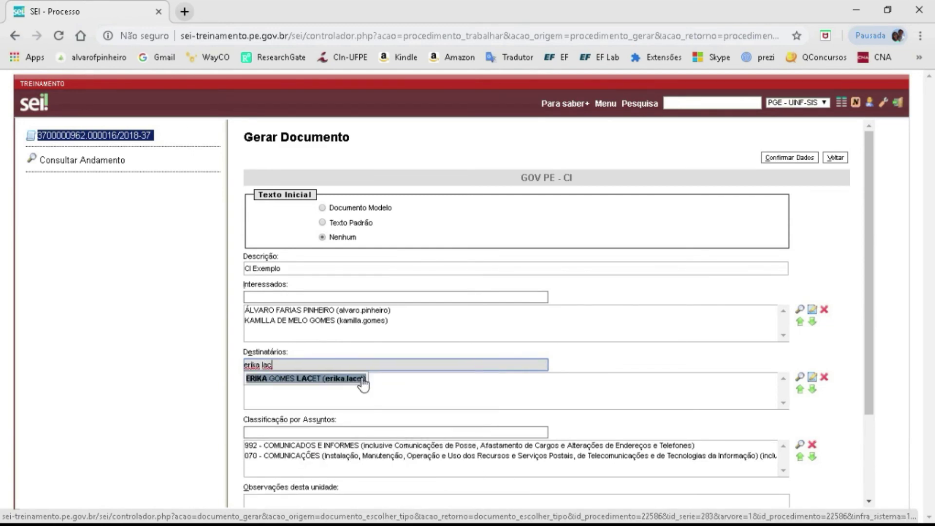
{"action": "left_click", "coordinate": [362, 380]}
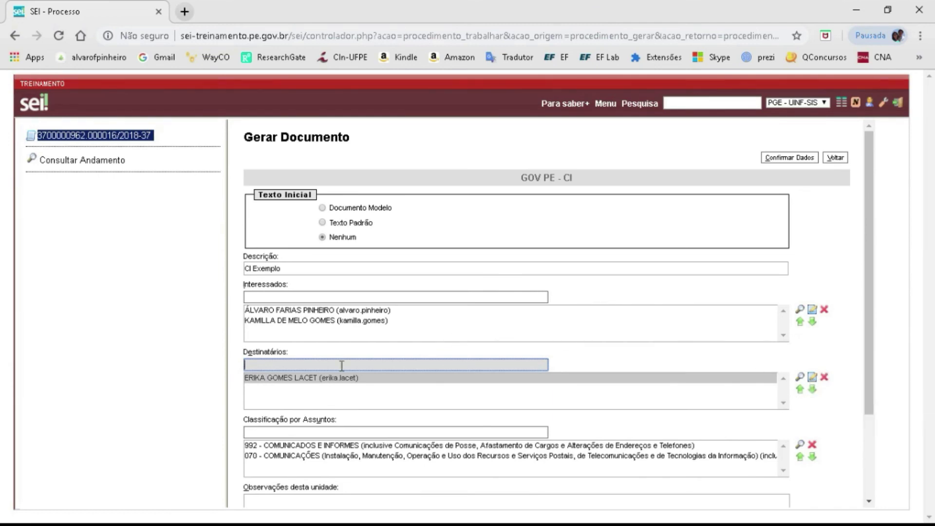
{"action": "left_click", "coordinate": [271, 378]}
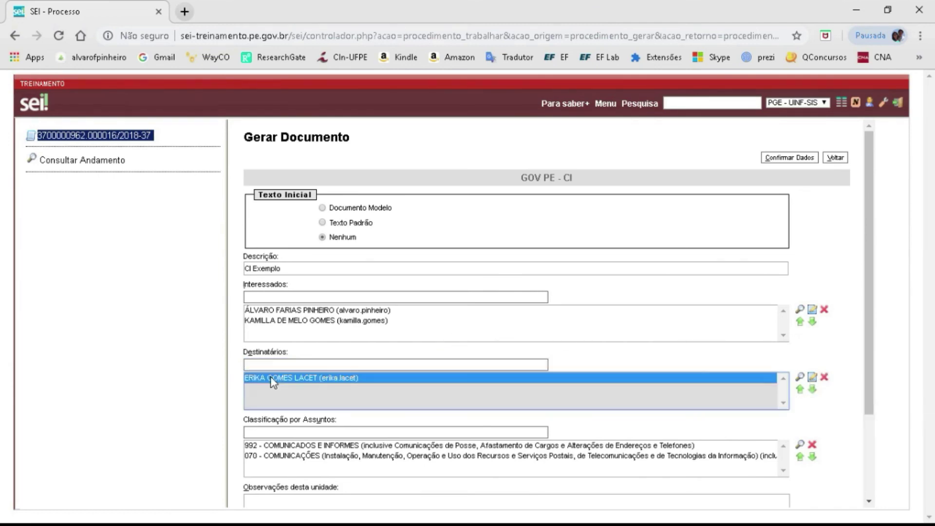
- Set the document's access level to Público and confirm the document data
{"action": "left_click", "coordinate": [293, 430]}
{"action": "scroll", "coordinate": [293, 430], "scroll_direction": "down", "scroll_amount": 2}
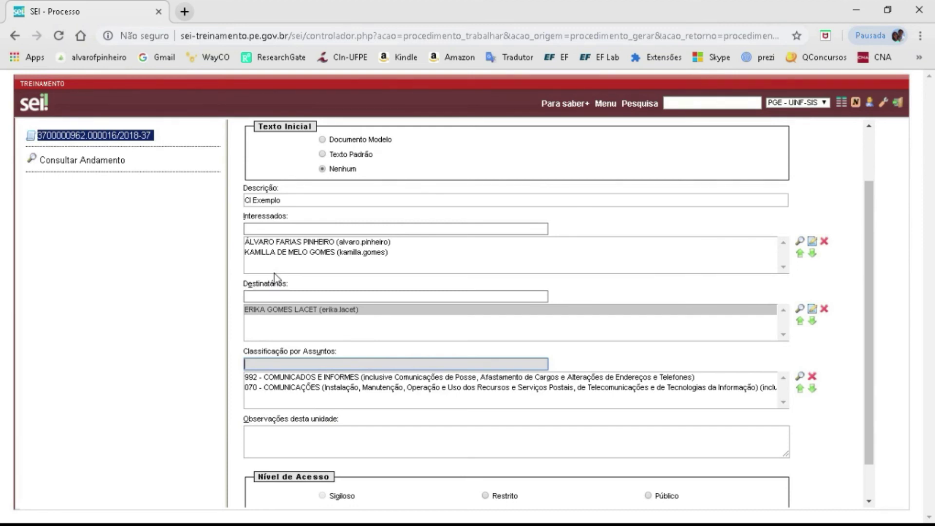
{"action": "left_click", "coordinate": [290, 429]}
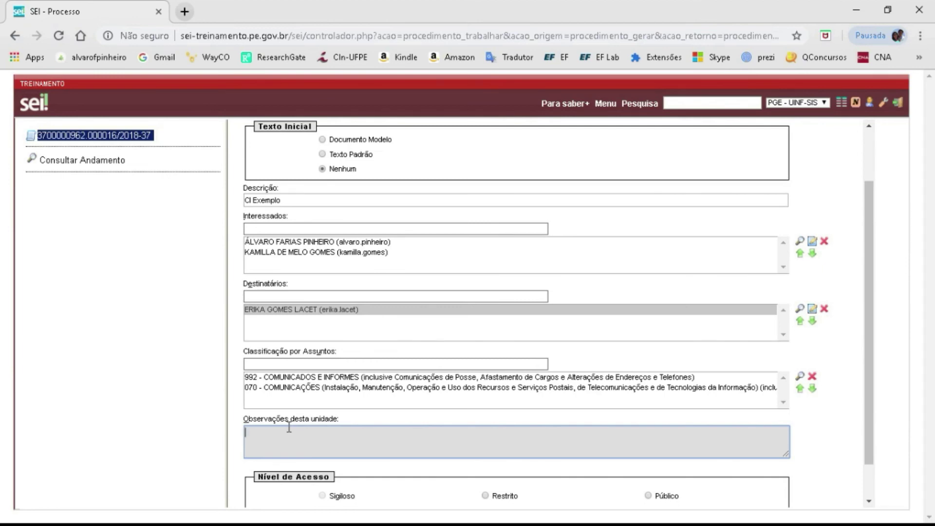
{"action": "scroll", "coordinate": [289, 427], "scroll_direction": "down", "scroll_amount": 1}
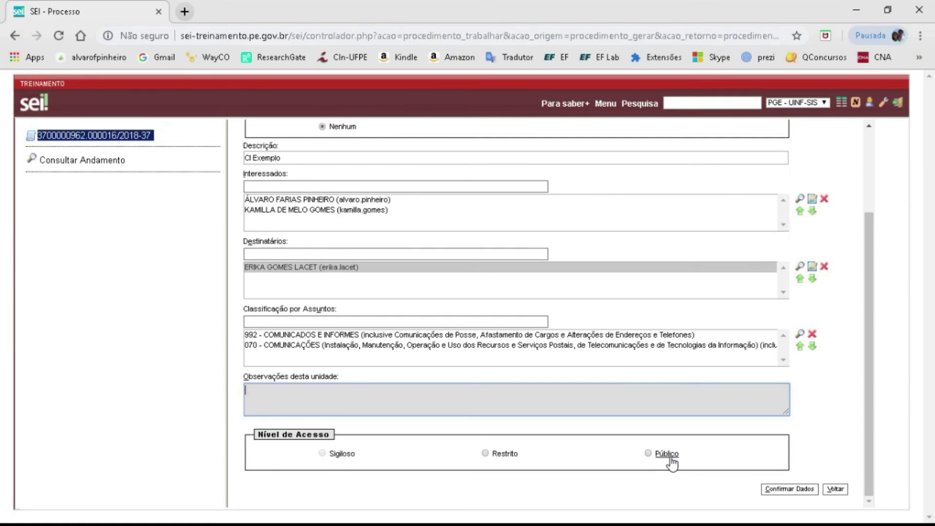
{"action": "left_click", "coordinate": [665, 454]}
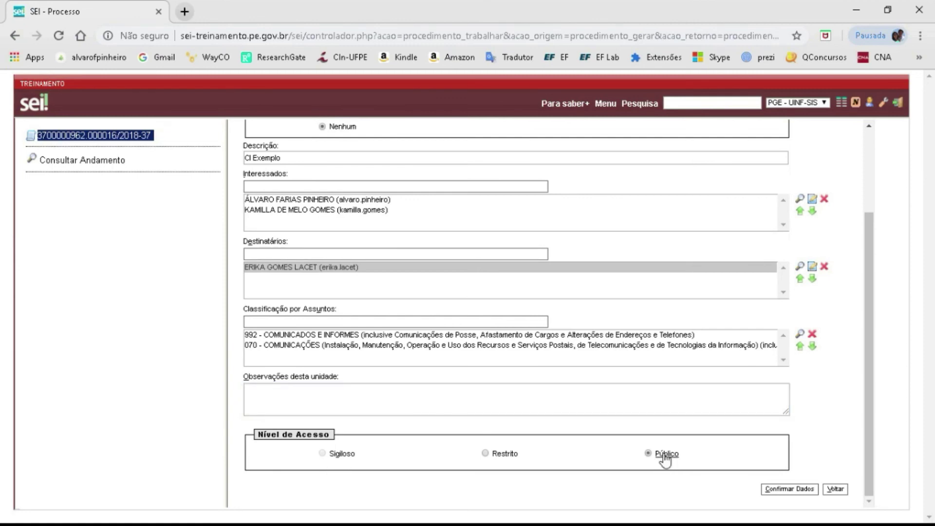
{"action": "left_click", "coordinate": [799, 490]}
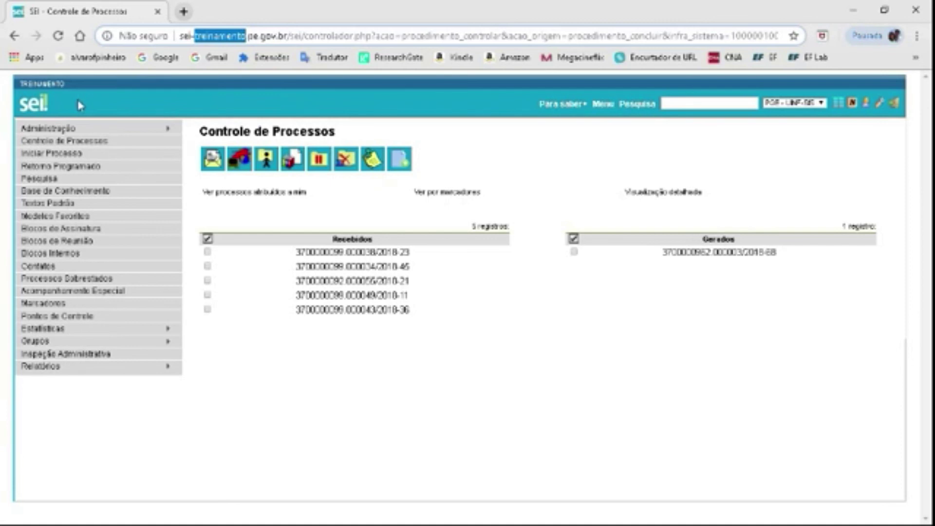
- Open the system settings and set the colour scheme to Verde Limão
{"action": "left_click", "coordinate": [878, 108]}
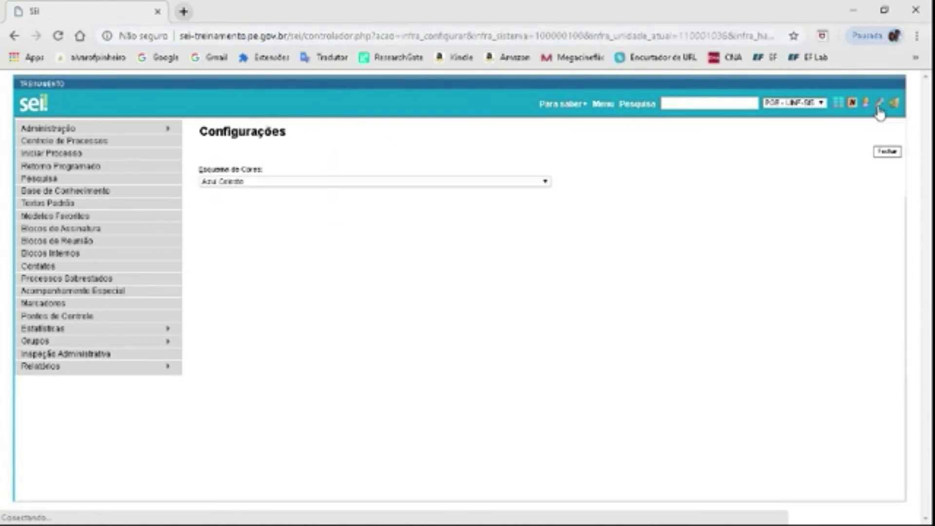
{"action": "left_click", "coordinate": [299, 183]}
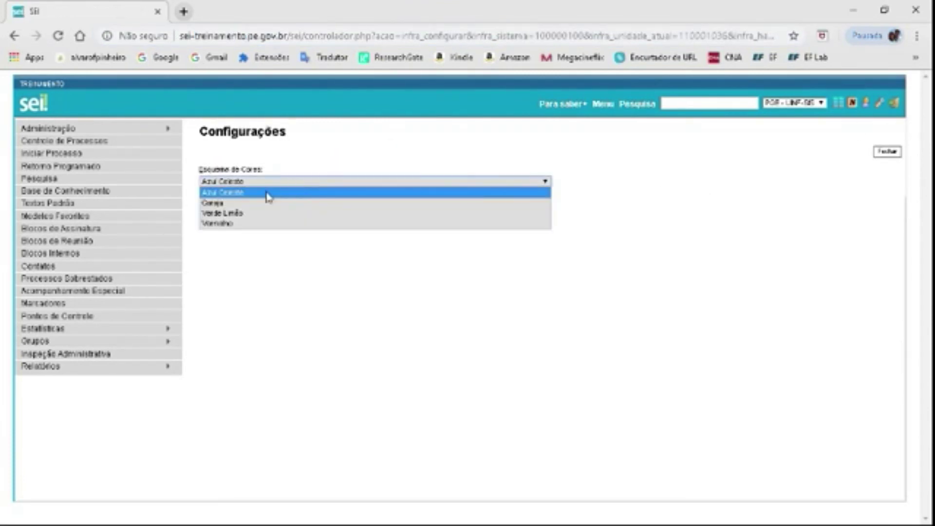
{"action": "left_click", "coordinate": [240, 213]}
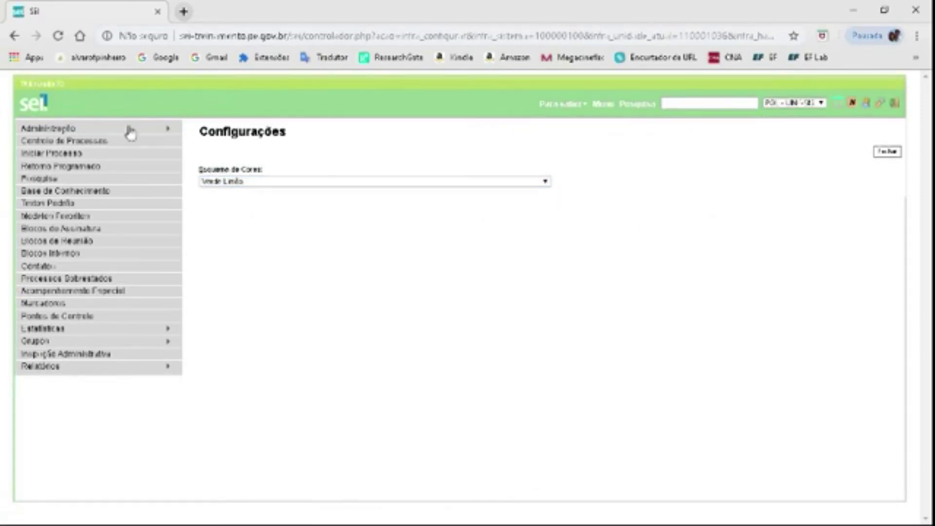
- Set the system's colour scheme to Vermelho in the settings
{"action": "left_click", "coordinate": [881, 108]}
{"action": "left_click", "coordinate": [474, 181]}
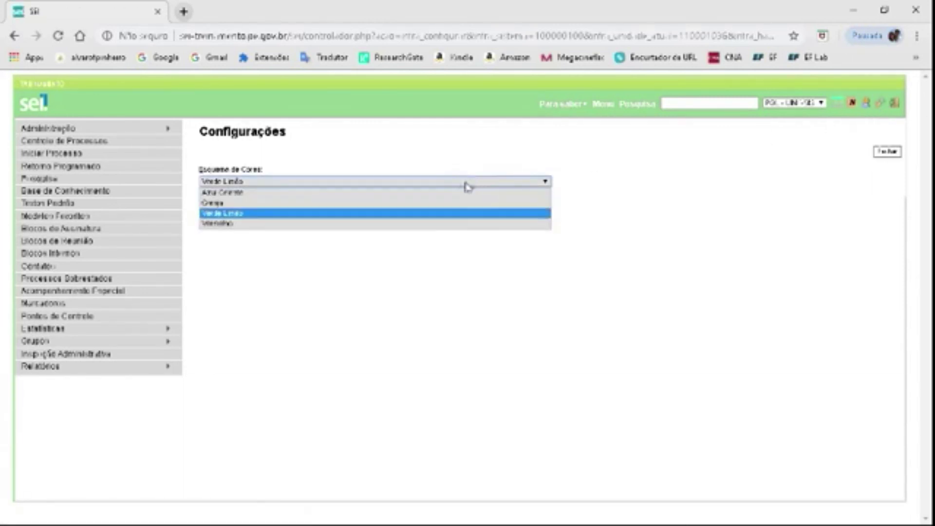
{"action": "left_click", "coordinate": [231, 222]}
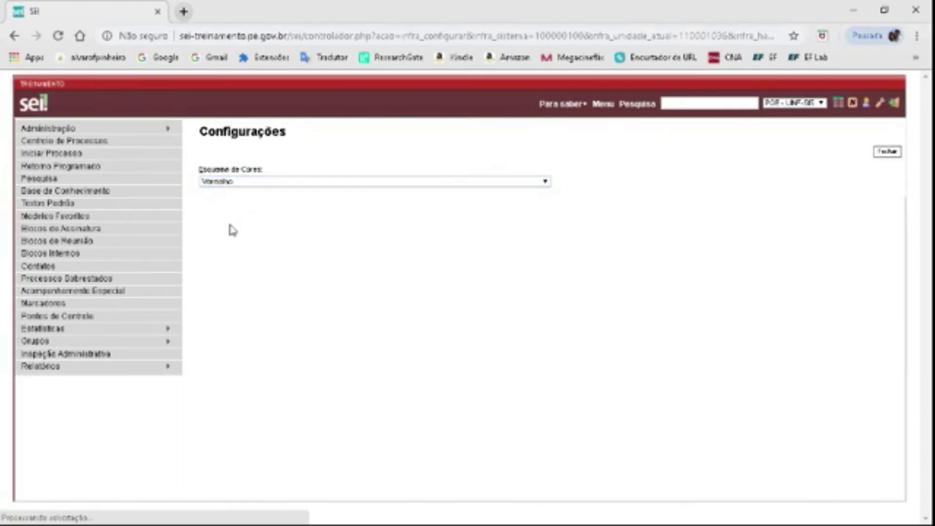